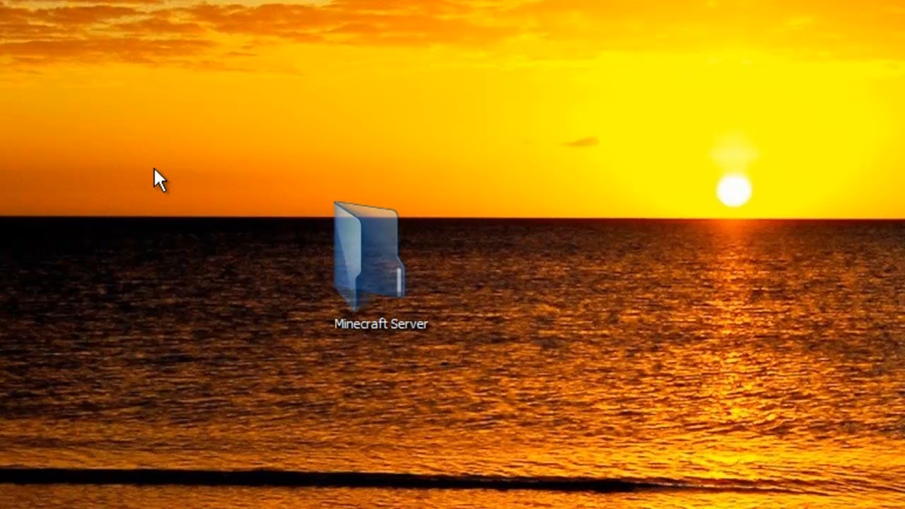
- Open the Minecraft Server folder from the desktop
left_click(376, 264)
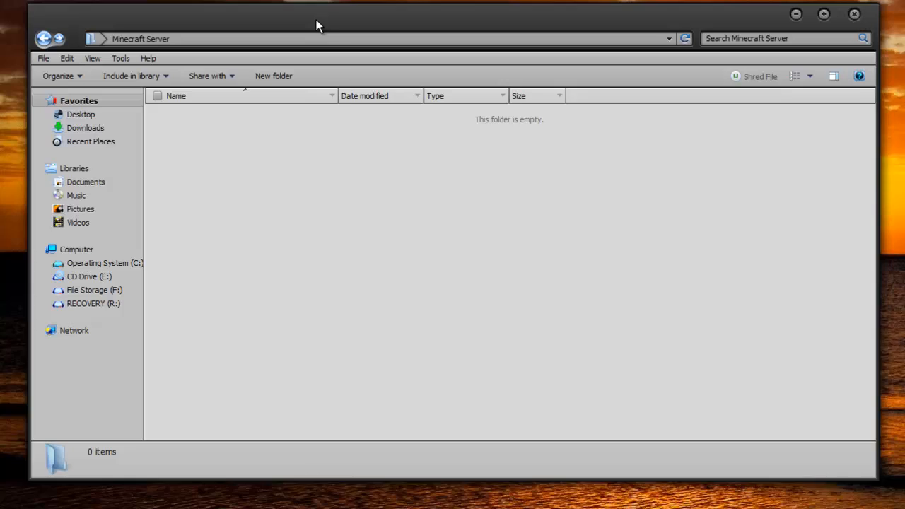
left_click_drag(315, 20, 319, 35)
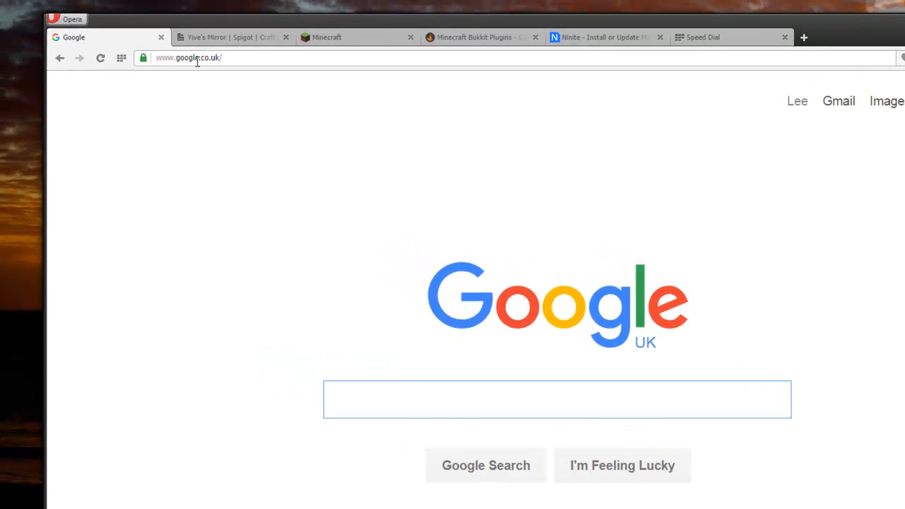
- Switch to the Yive's Mirror page at tcpr.ca in Opera and open its Craftbukkit file list
left_click(398, 72)
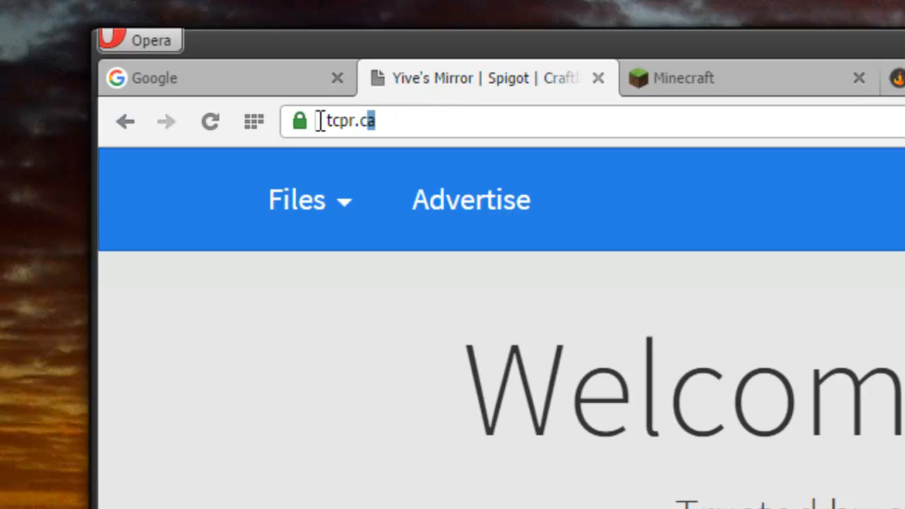
left_click_drag(318, 121, 390, 127)
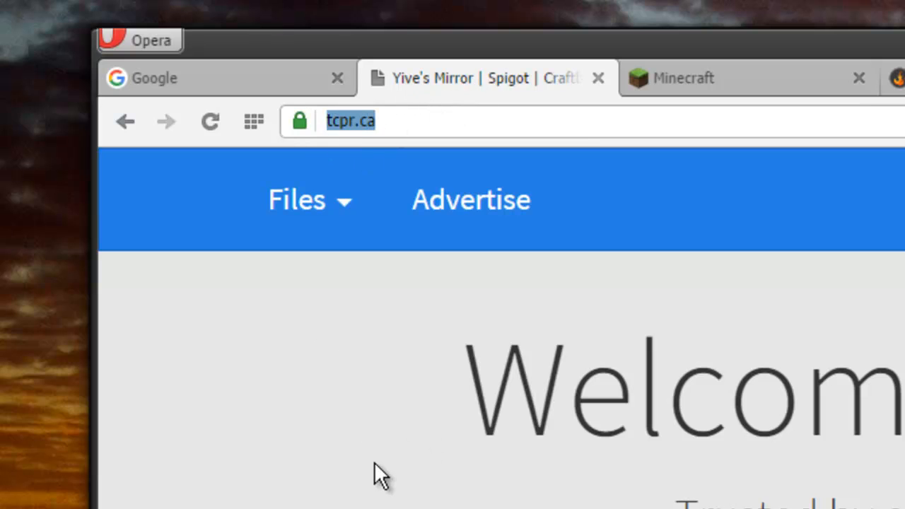
left_click(401, 122)
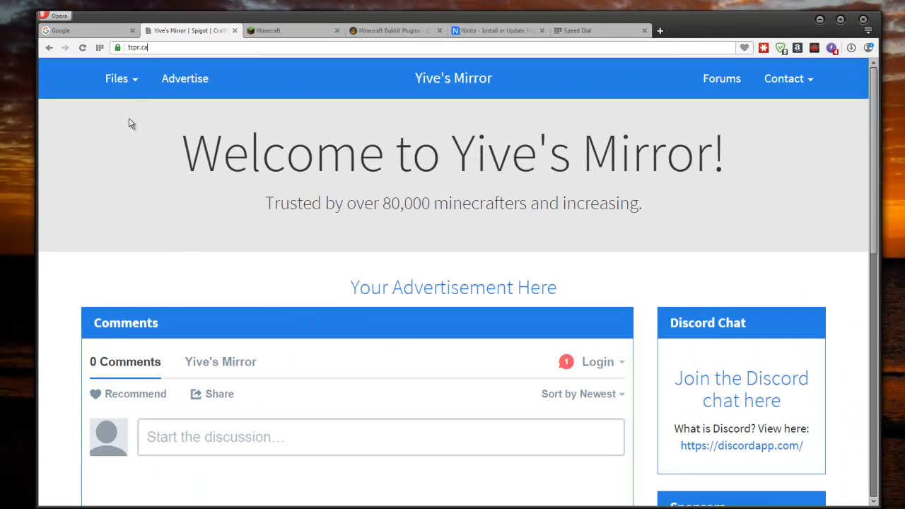
left_click(118, 80)
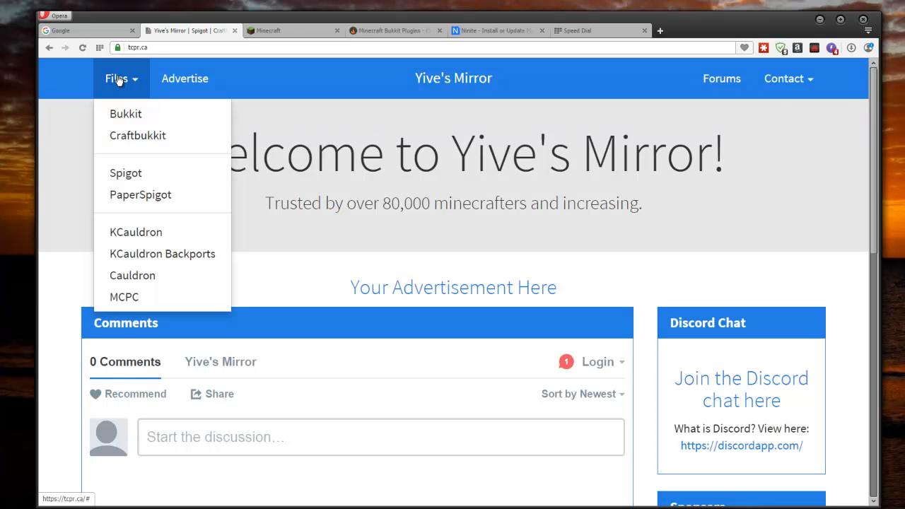
left_click(124, 135)
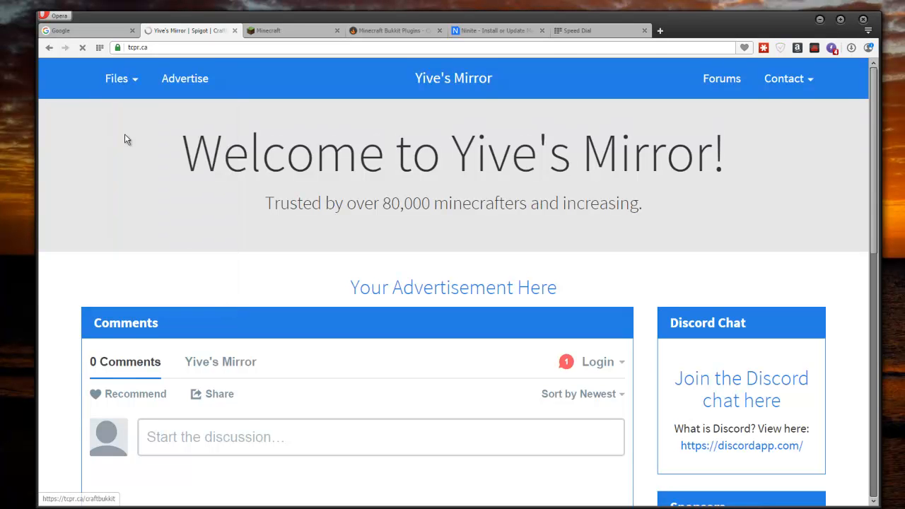
- Find craftbukkit-1.8.8-R0.1-SNAPSHOT-latest.jar in the file list and download it
scroll(198, 264, "down", 5)
scroll(201, 255, "up", 5)
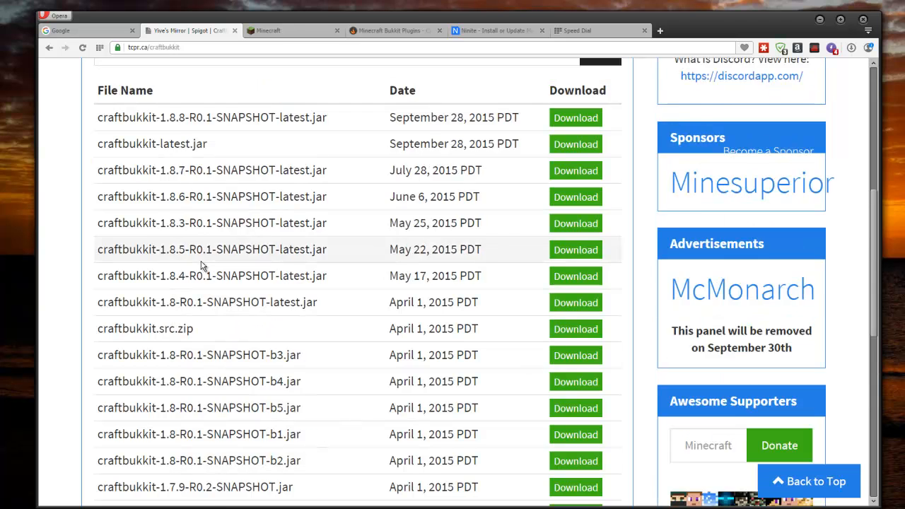
scroll(212, 272, "down", 1)
scroll(219, 283, "up", 1)
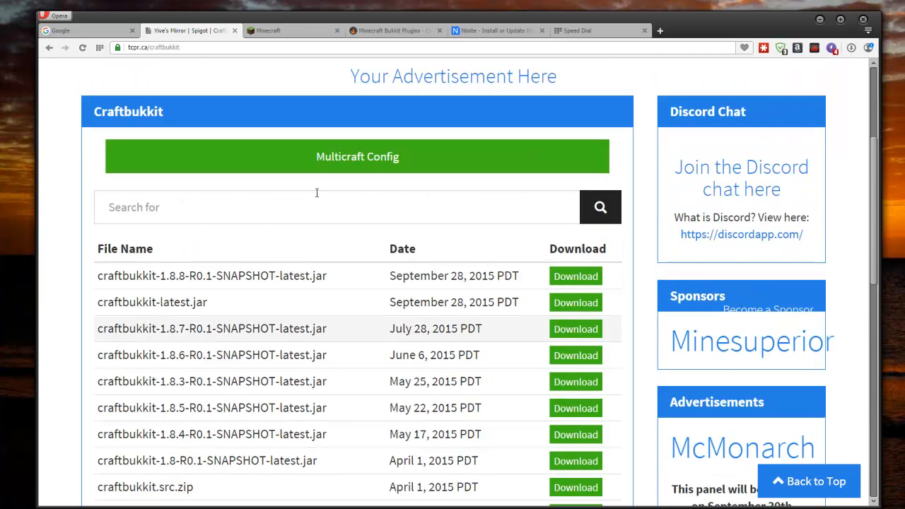
left_click_drag(136, 276, 265, 277)
left_click(267, 282)
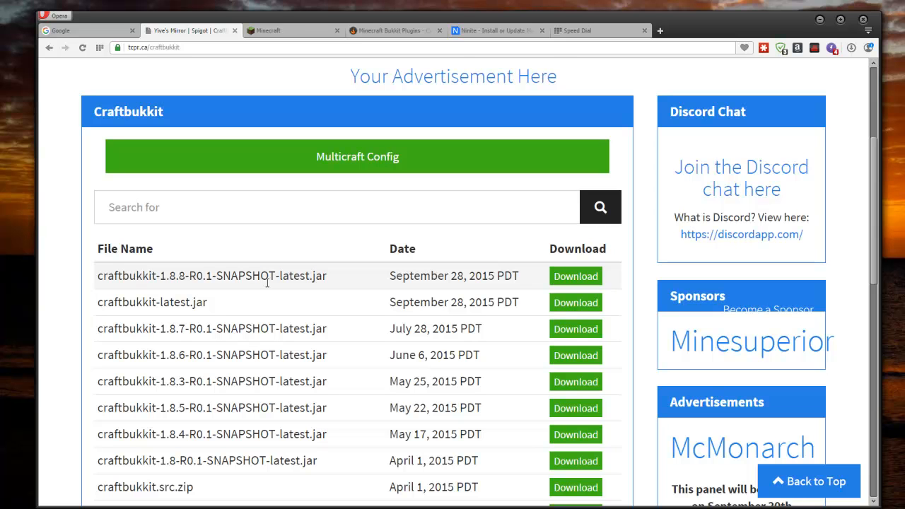
left_click(576, 276)
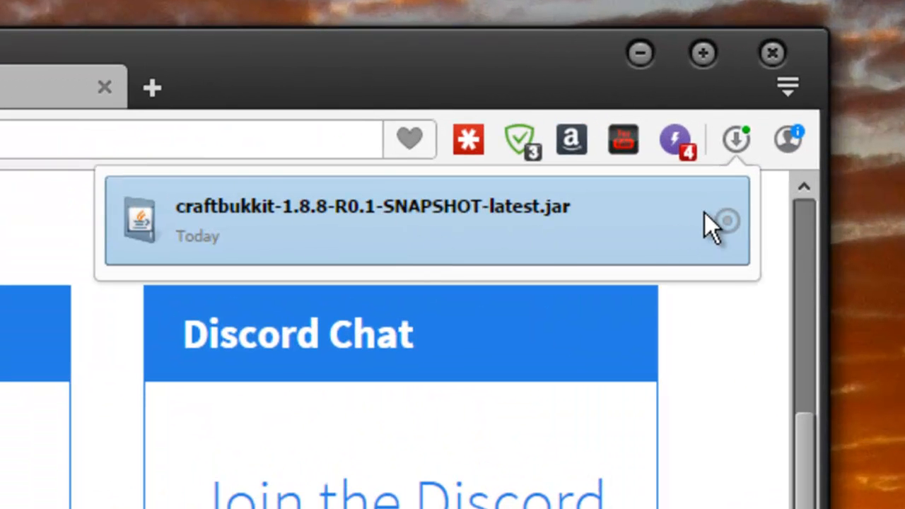
- Show the downloaded craftbukkit jar in its folder and move it into the Minecraft Server folder
left_click(729, 223)
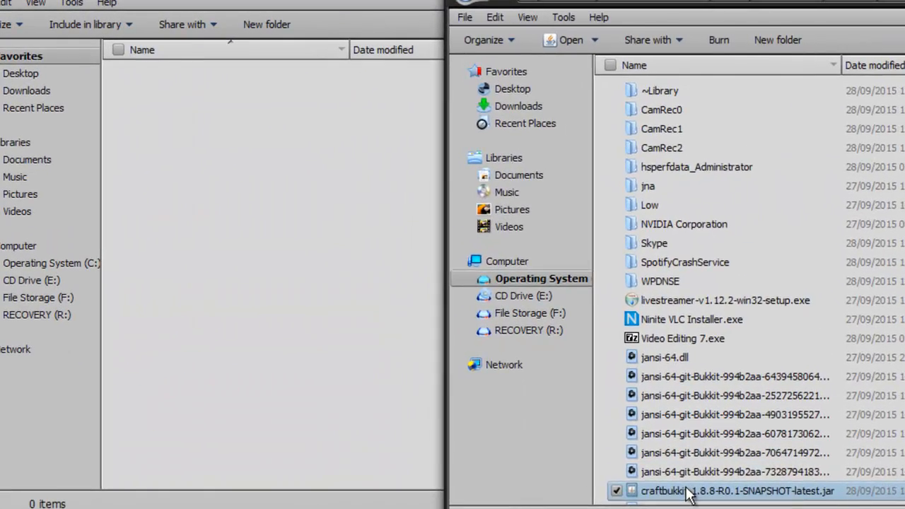
left_click_drag(687, 495, 202, 181)
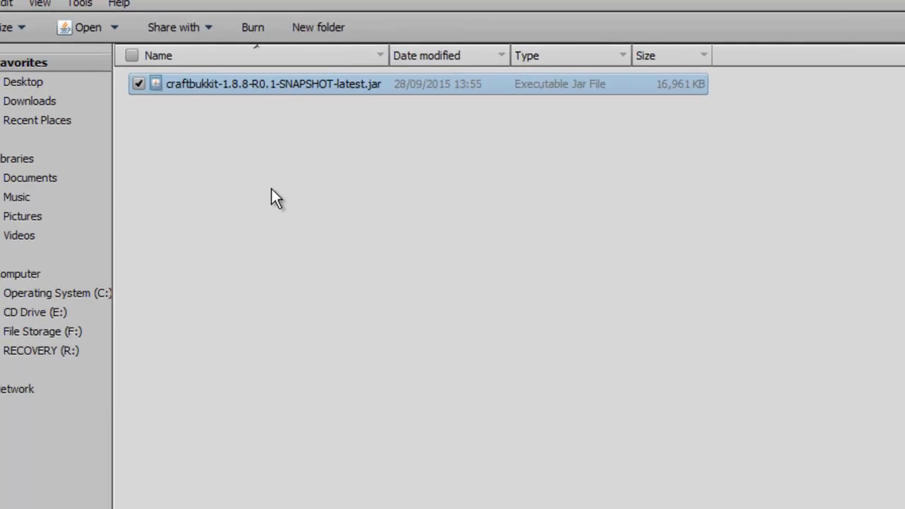
left_click(268, 192)
- Rename the craftbukkit file in the Minecraft Server folder to Server.jar
left_click(252, 89)
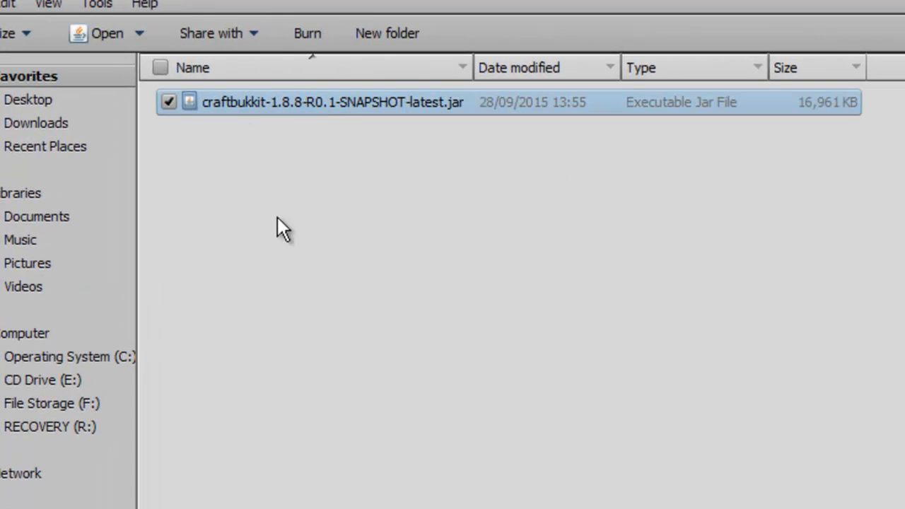
left_click(251, 104)
type("Server.jar")
key("Return")
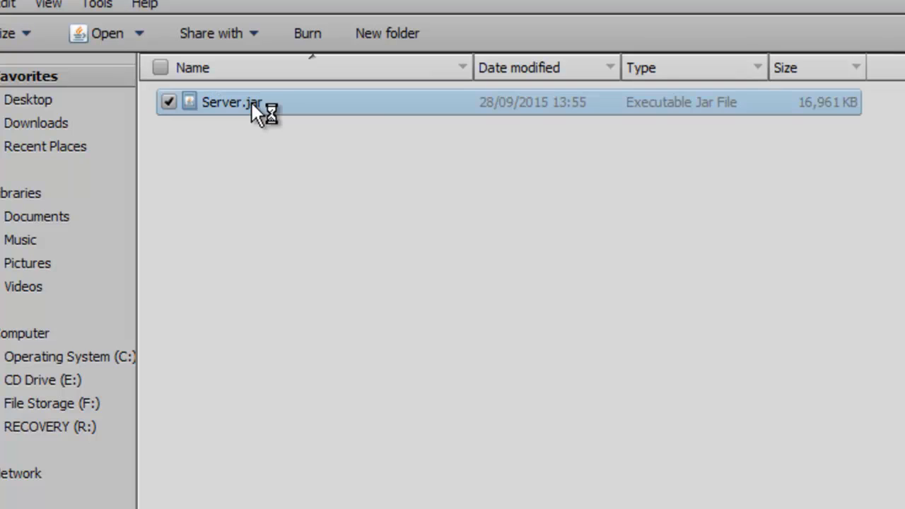
left_click(337, 216)
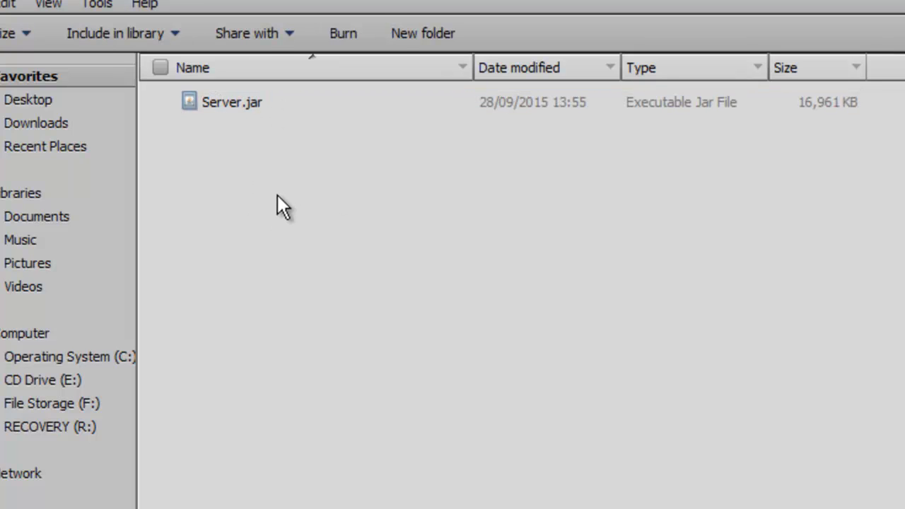
left_click_drag(295, 190, 210, 103)
left_click(260, 118)
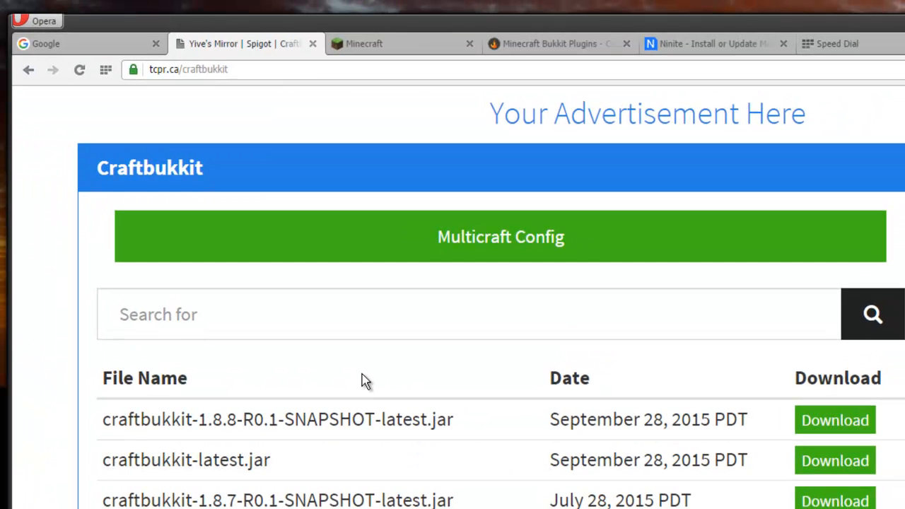
- Copy the command "java -Xmx1024M -Xms1024M -jar minecraft_server.jar nogui" from the Minecraft page open in the browser
left_click(380, 48)
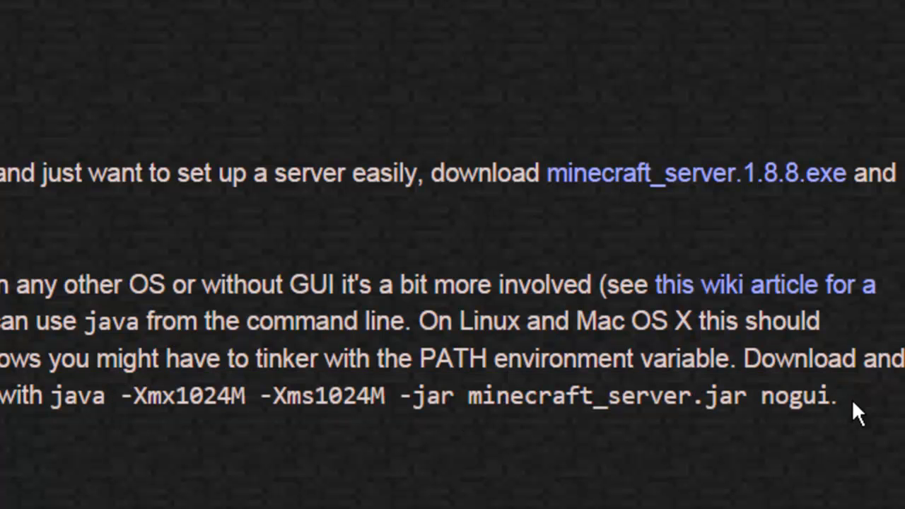
left_click_drag(838, 400, 831, 397)
left_click_drag(829, 396, 48, 397)
key("ctrl+c")
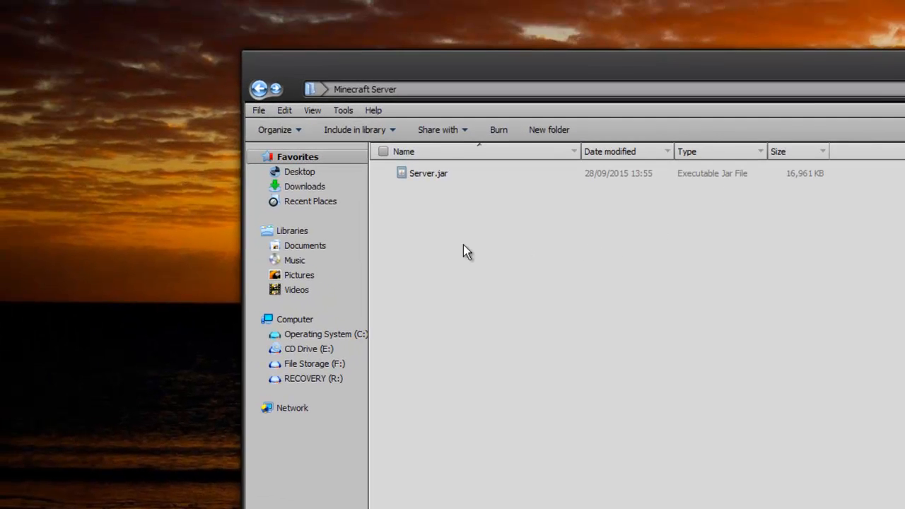
- Create a new text document in the Minecraft Server folder, open it in Notepad and paste the copied java command
right_click(414, 203)
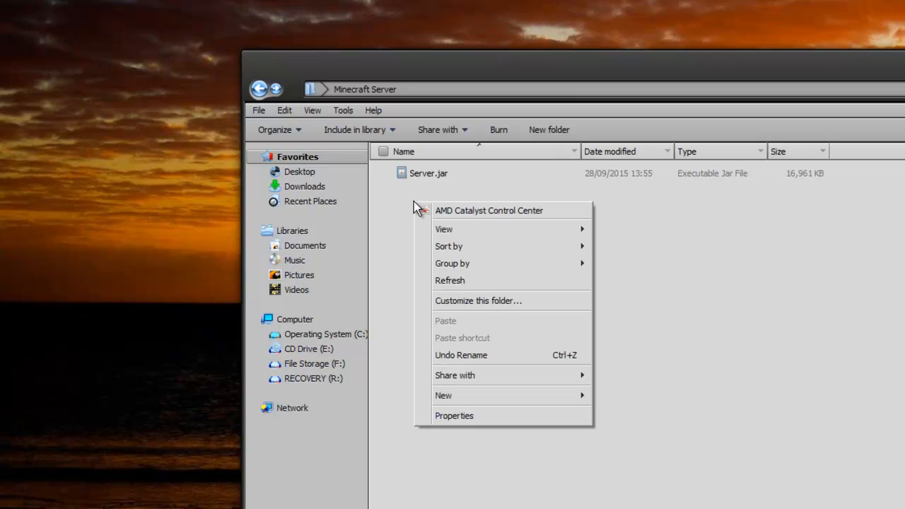
mouse_move(565, 395)
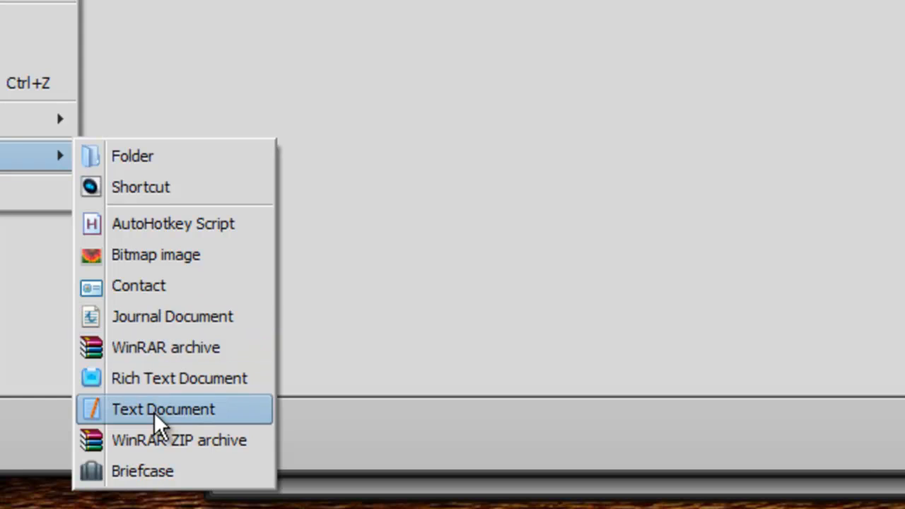
left_click(154, 413)
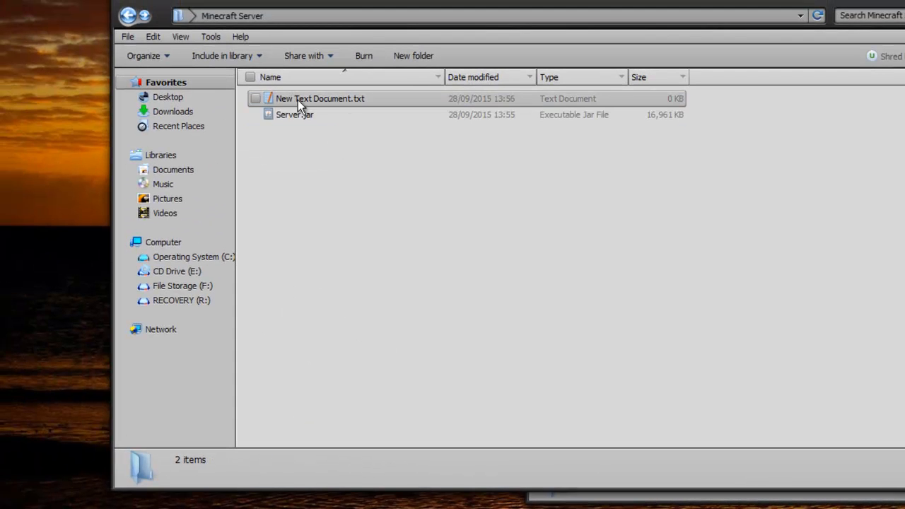
double_click(329, 110)
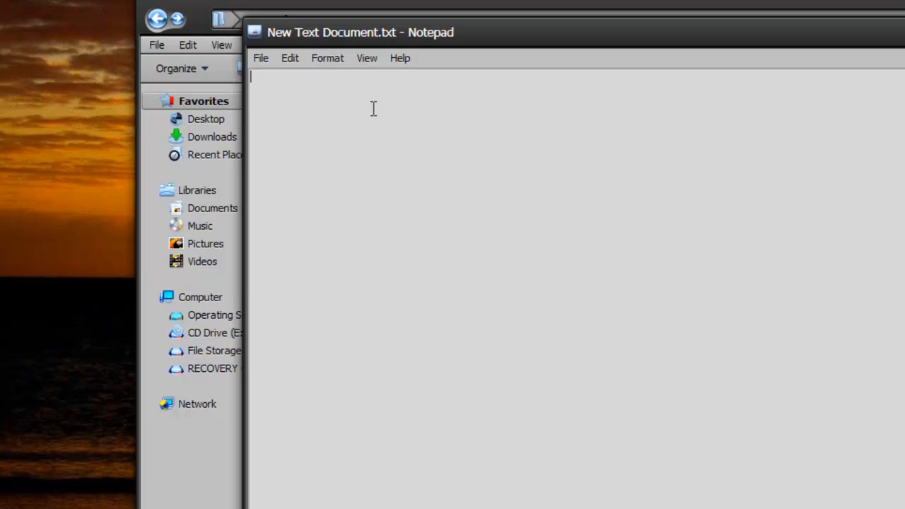
key("ctrl+v")
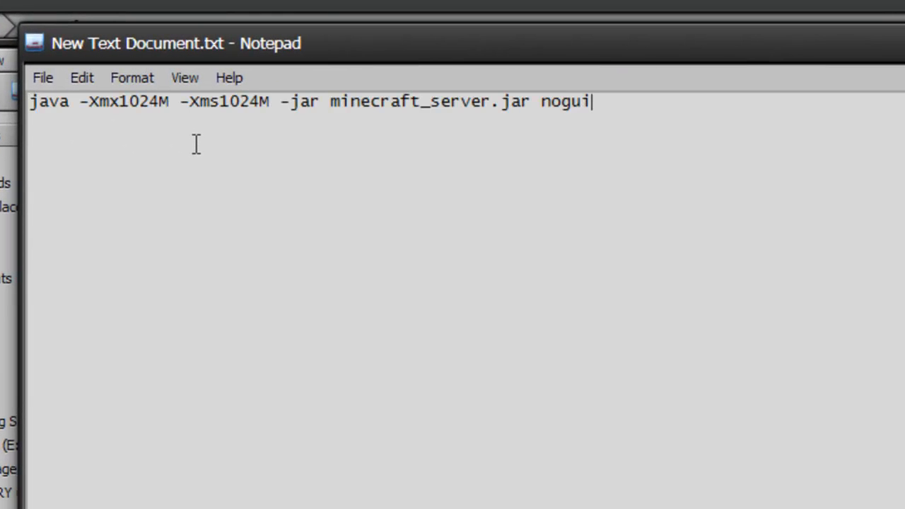
- Replace minecraft_server with Server in the java command so it matches the name of the jar file
left_click_drag(387, 55, 622, 32)
left_click(164, 189)
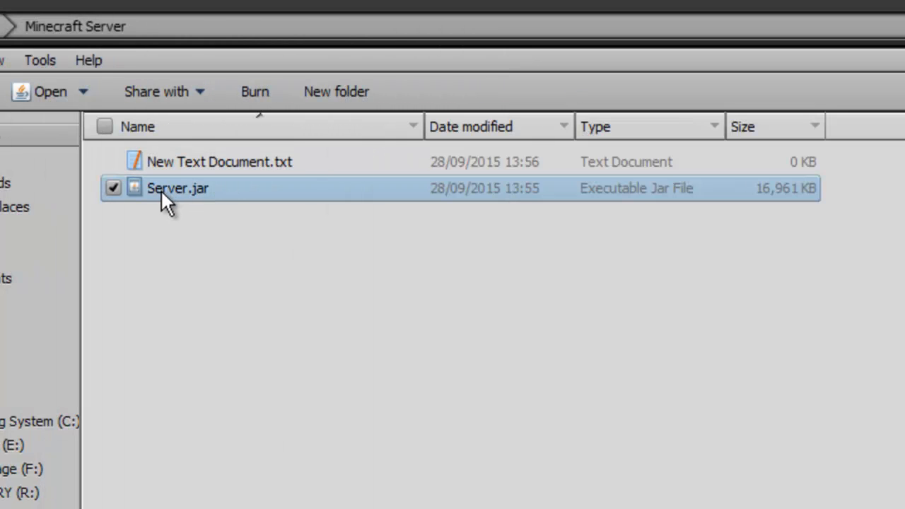
key("alt+Tab")
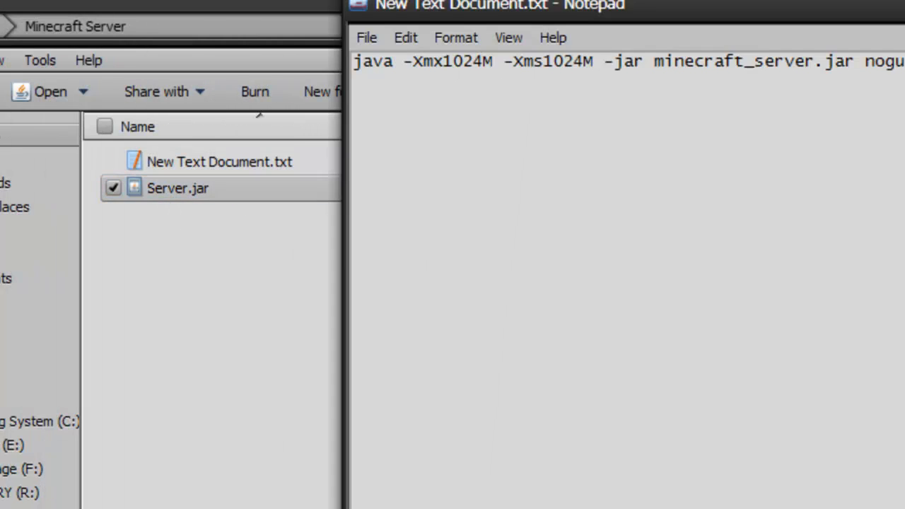
left_click_drag(654, 64, 816, 63)
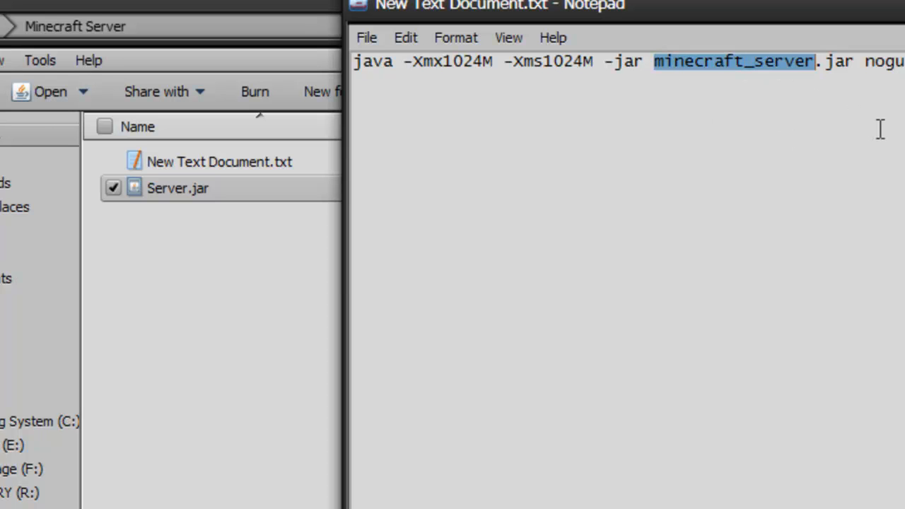
type("Server")
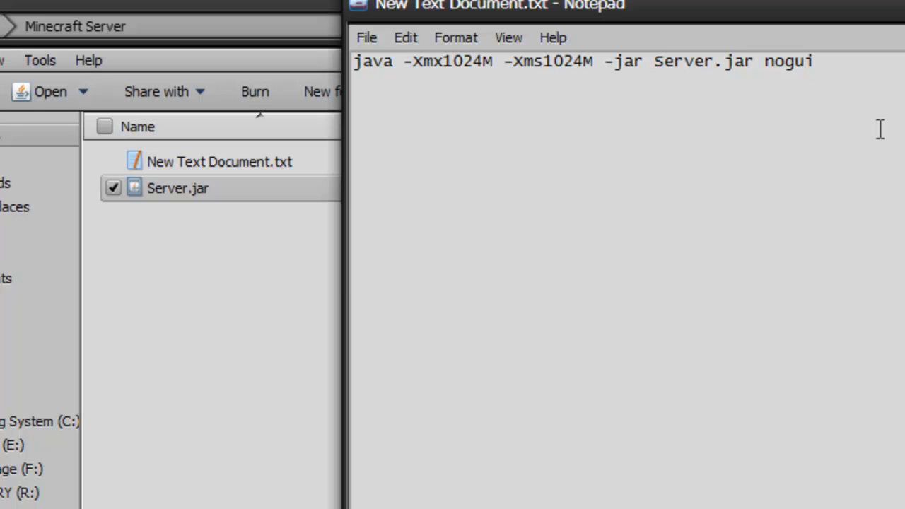
left_click(116, 187)
- Set both memory values in the java command to 2048, giving -Xmx2048M and -Xms2048M
left_click_drag(584, 62, 546, 62)
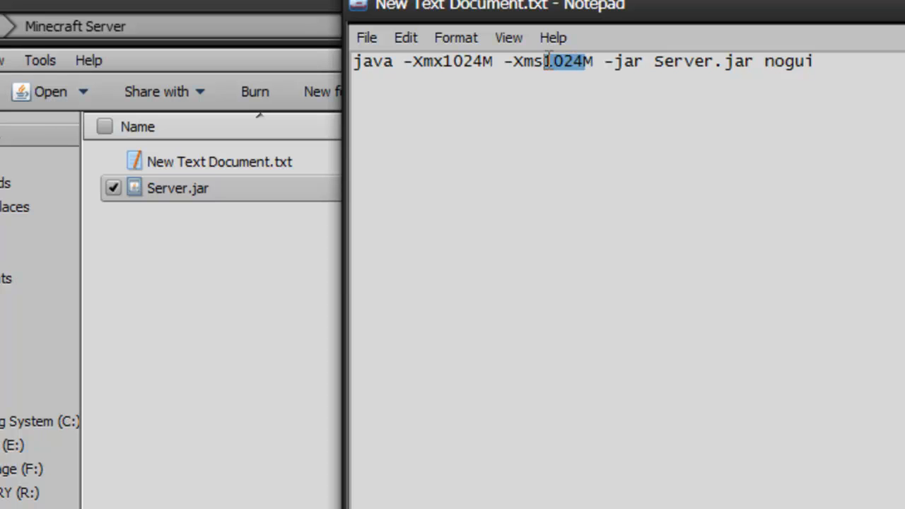
left_click_drag(484, 63, 446, 67)
left_click(448, 64)
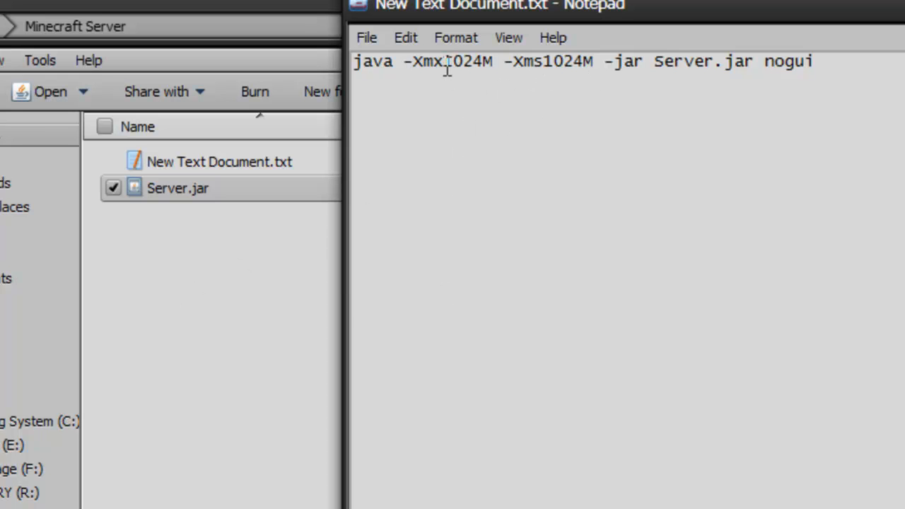
left_click_drag(445, 63, 482, 64)
type("2048")
key("shift+Left")
key("shift+Left")
key("shift+Left")
key("shift+Left")
type("2048")
left_click_drag(677, 62, 442, 89)
left_click(464, 104)
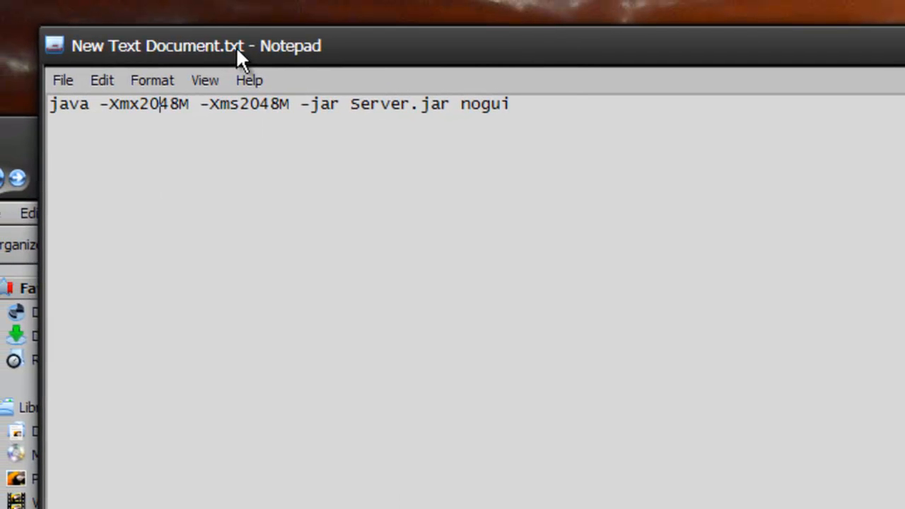
- Save the java command as a batch file named Run.bat in the Minecraft Server folder
left_click(62, 80)
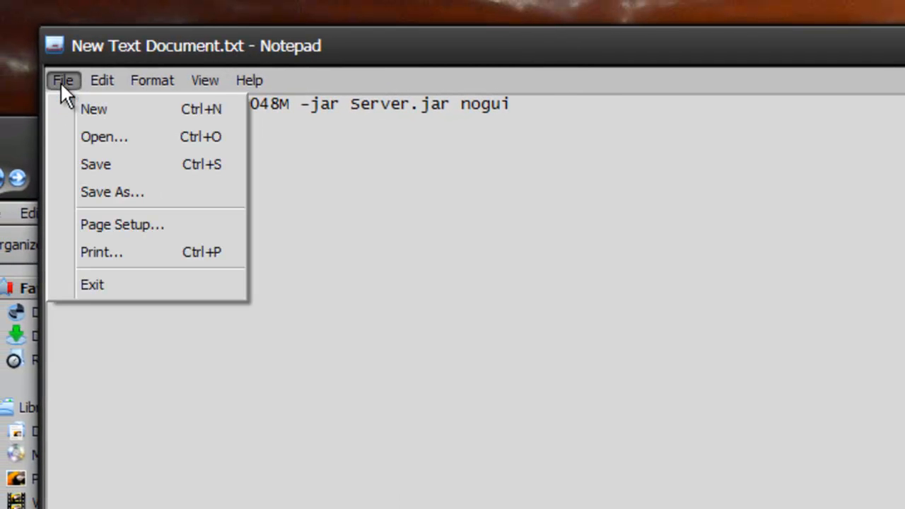
left_click(76, 188)
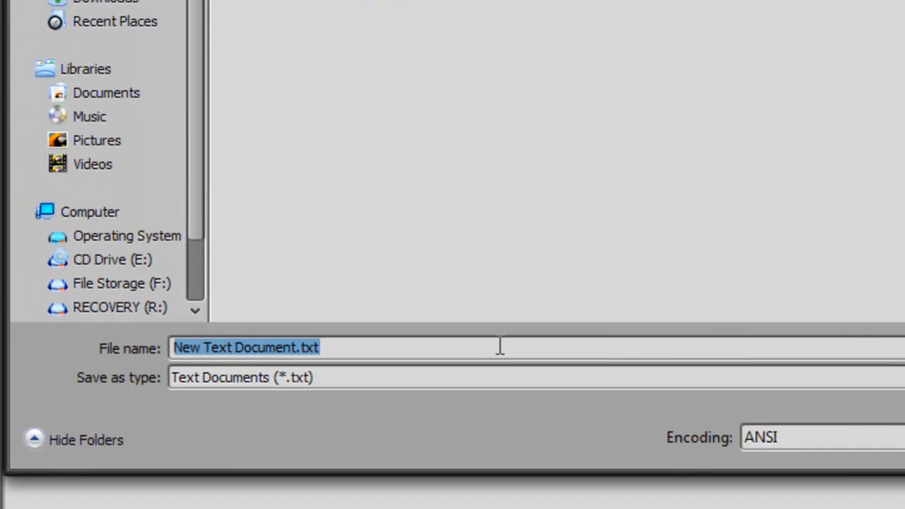
type("Run")
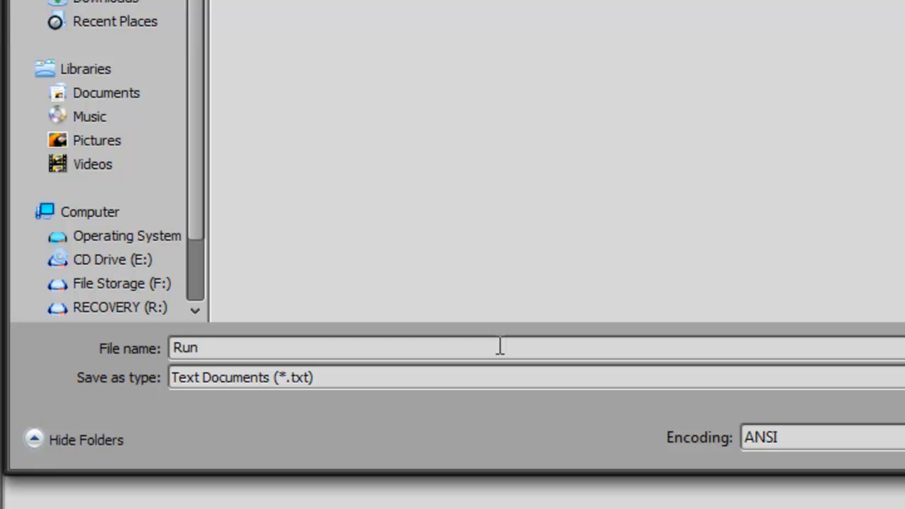
type(".bat")
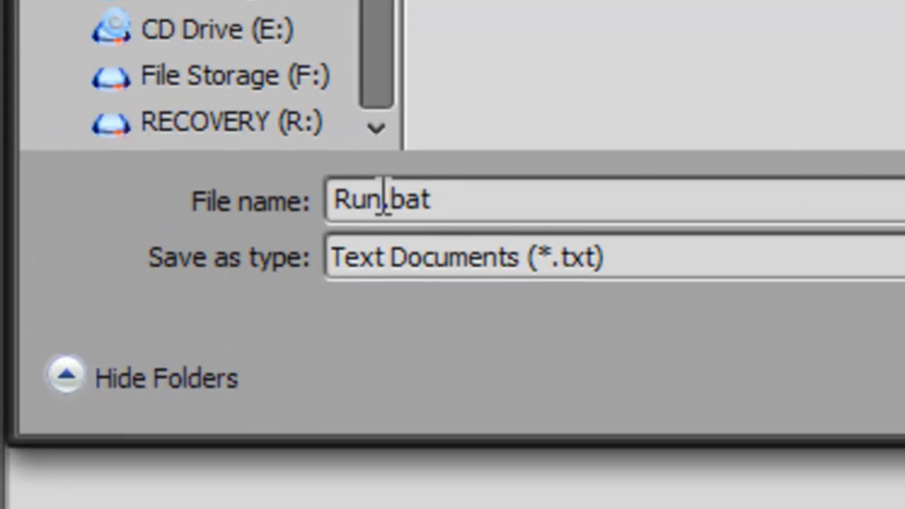
left_click_drag(461, 198, 296, 214)
left_click(448, 197)
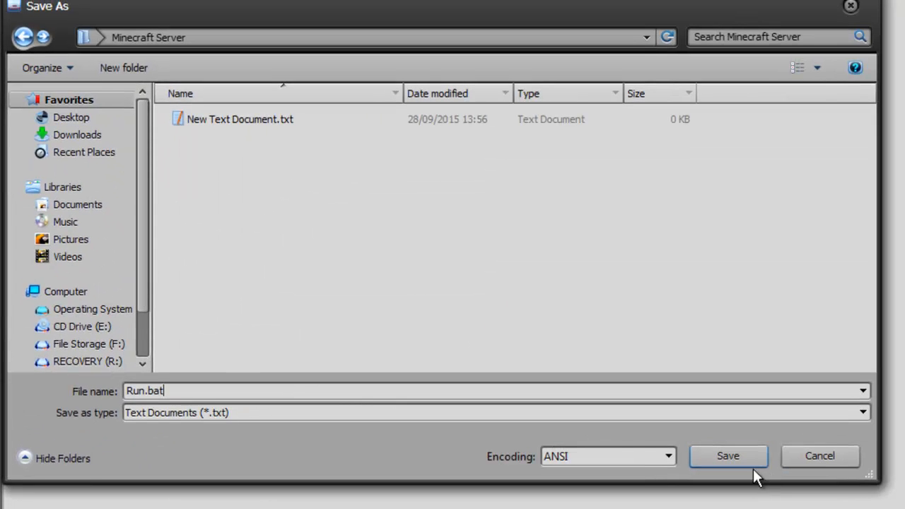
left_click(749, 462)
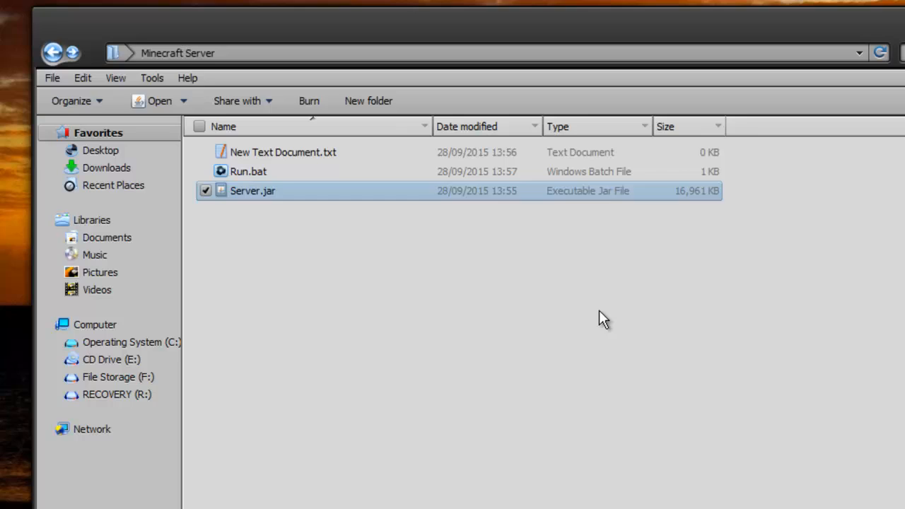
- Delete the empty New Text Document.txt from the Minecraft Server folder
left_click(598, 323)
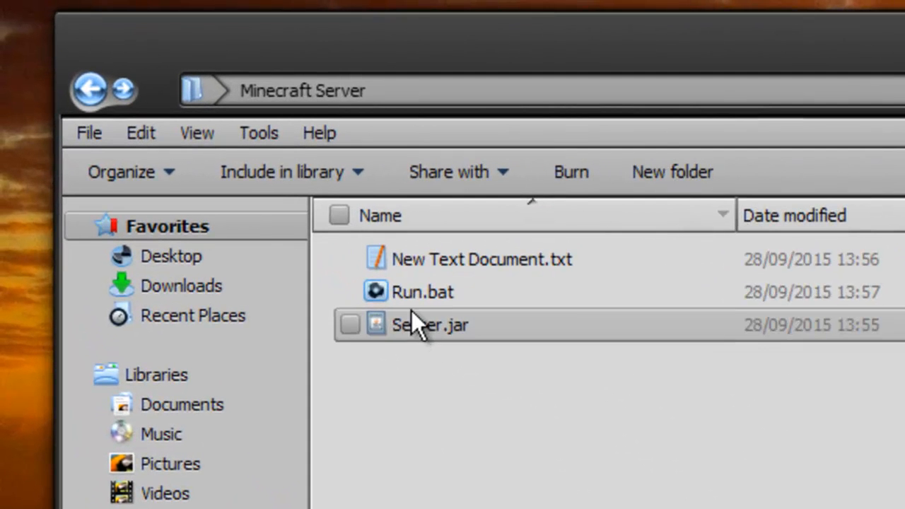
left_click(248, 173)
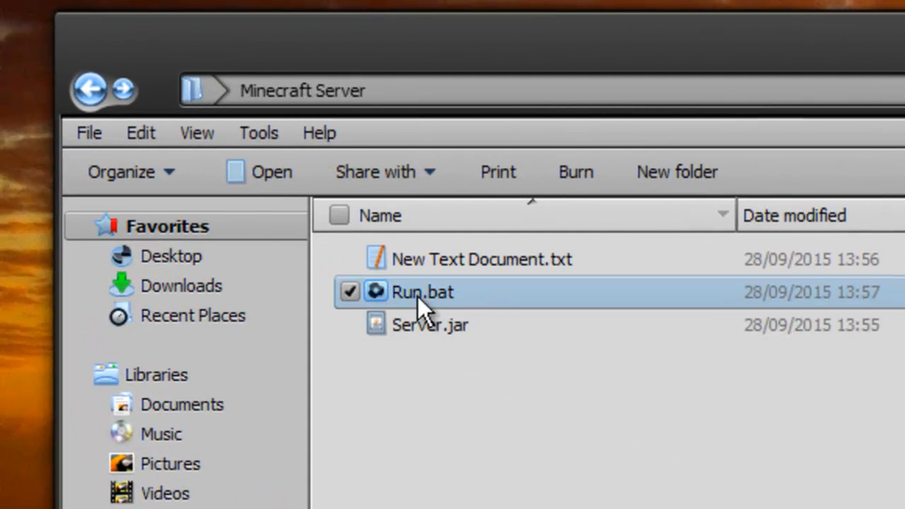
left_click(384, 327)
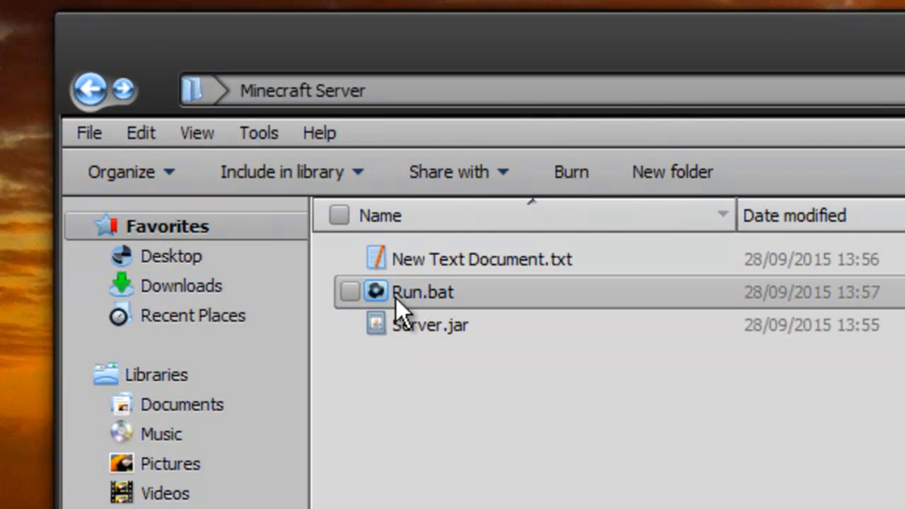
left_click(396, 298)
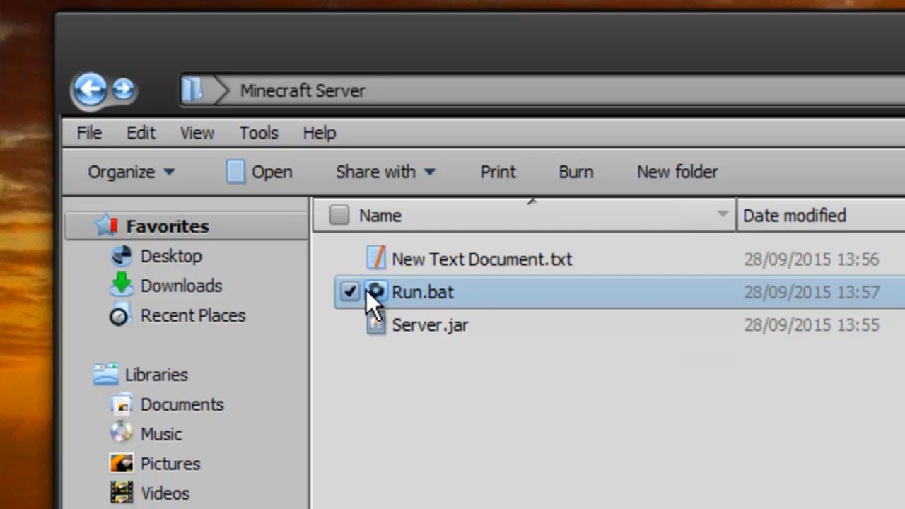
left_click(389, 263)
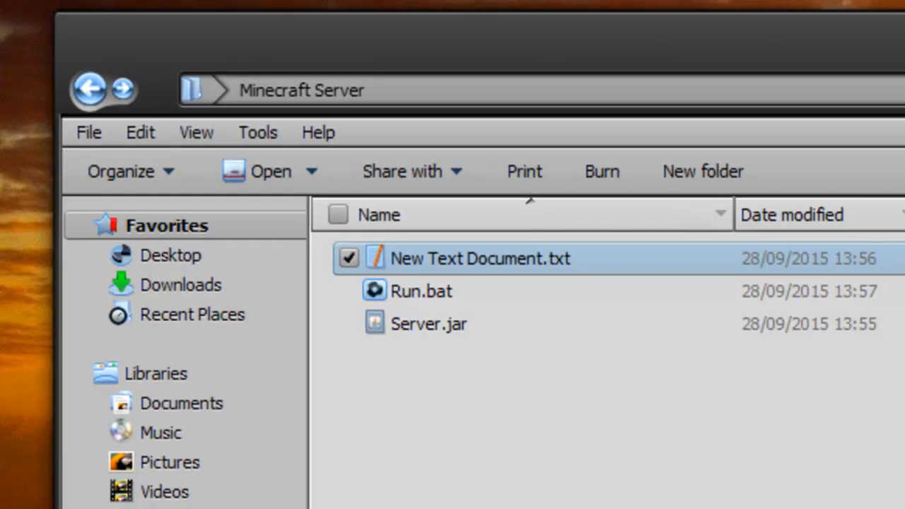
key("Delete")
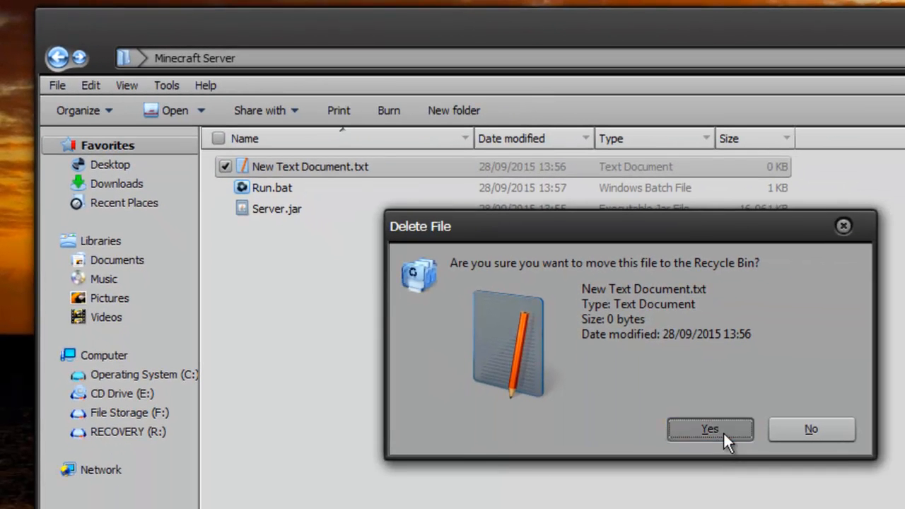
left_click(723, 431)
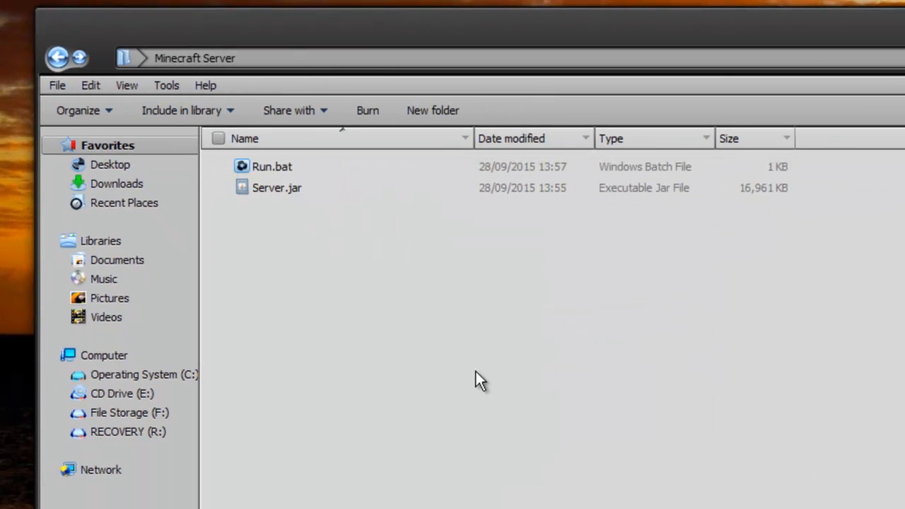
- Run Run.bat once so the server generates its initial files in the folder
left_click(266, 167)
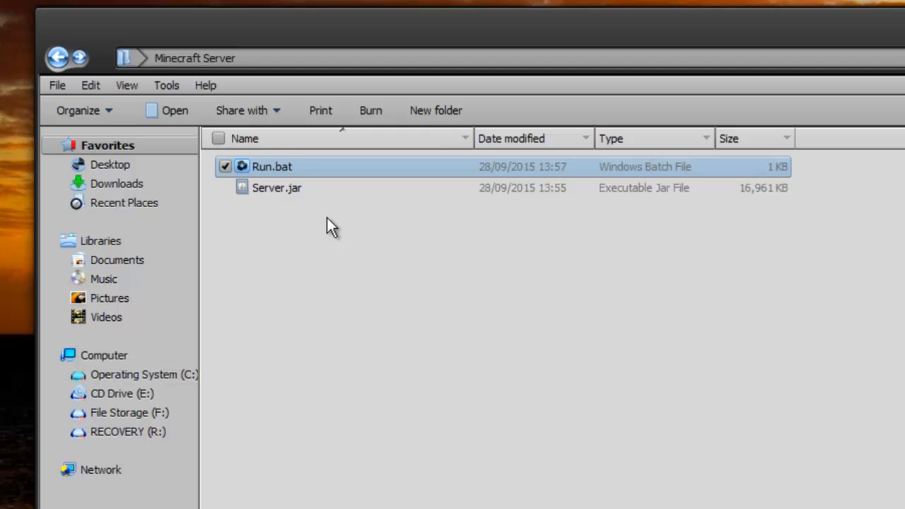
double_click(269, 166)
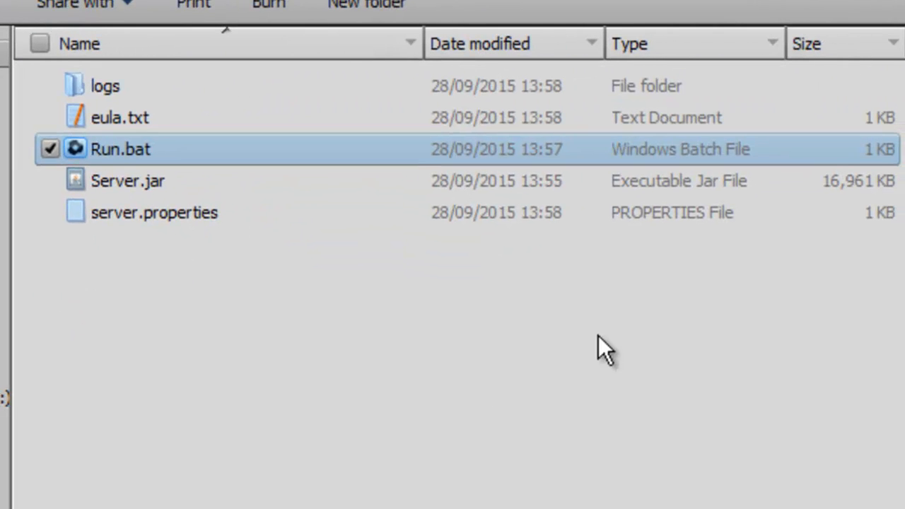
left_click(425, 499)
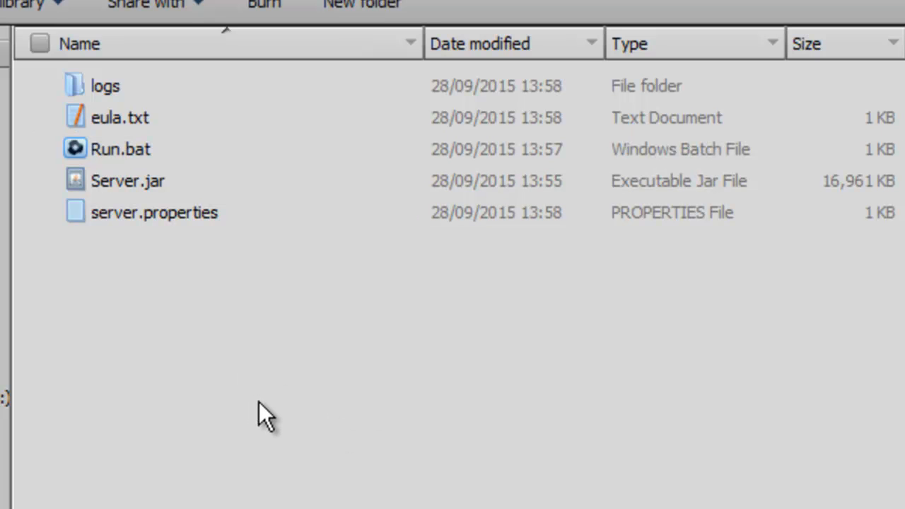
- Open eula.txt in Notepad and set the eula value to true
double_click(106, 121)
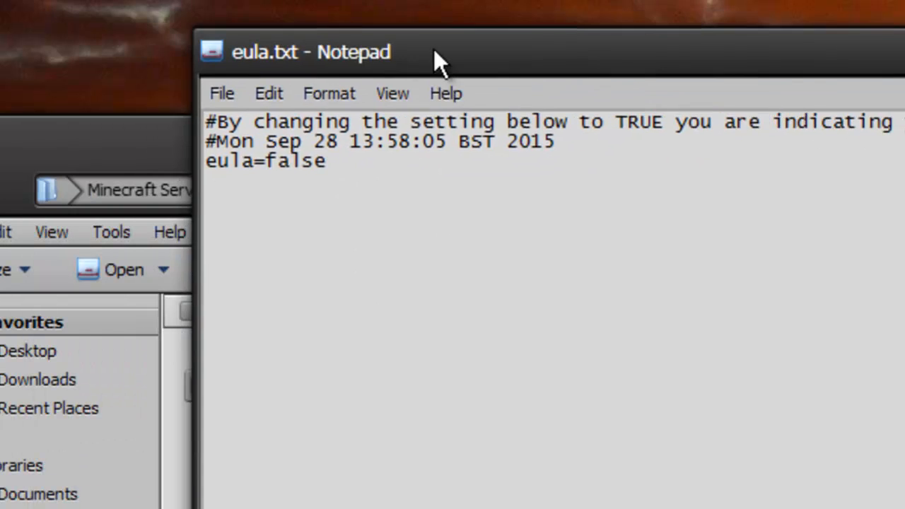
left_click_drag(433, 49, 455, 50)
left_click_drag(389, 162, 319, 161)
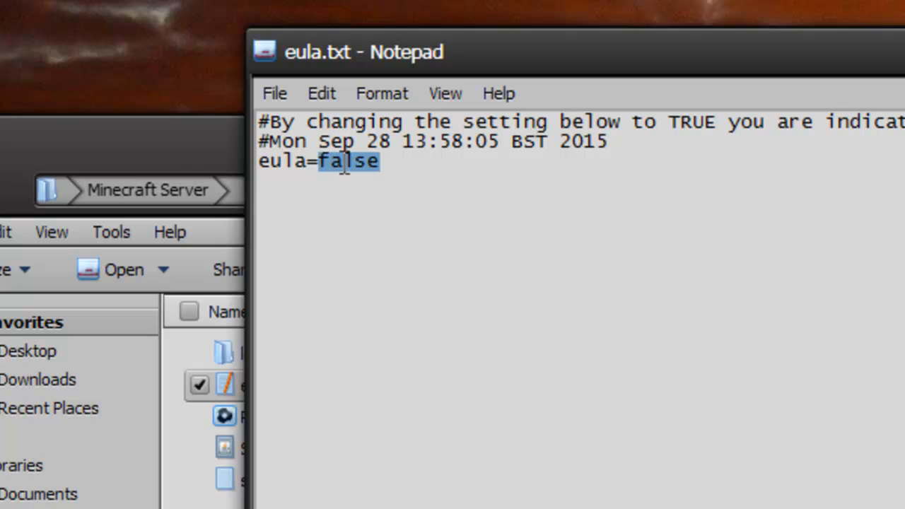
type("true")
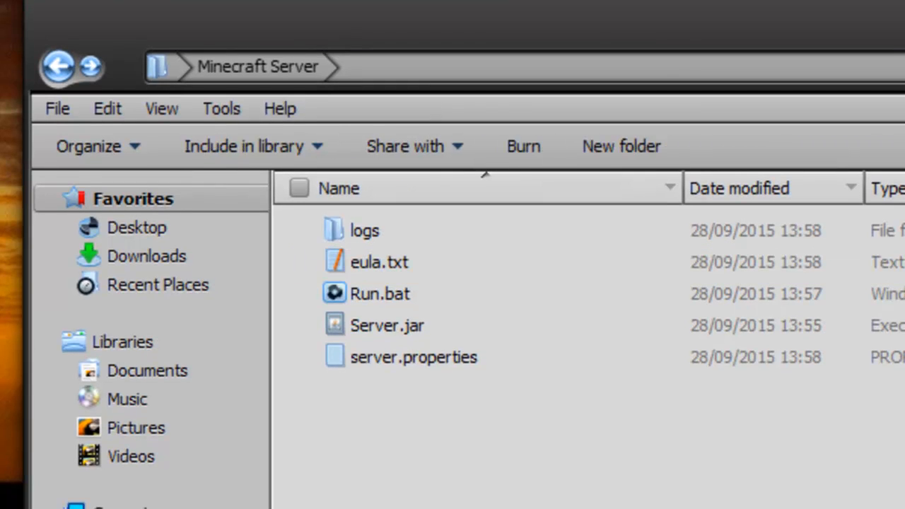
- Launch the server again with Run.bat and shut it down with the stop command once the worlds are generated
left_click(407, 355)
left_click(368, 294)
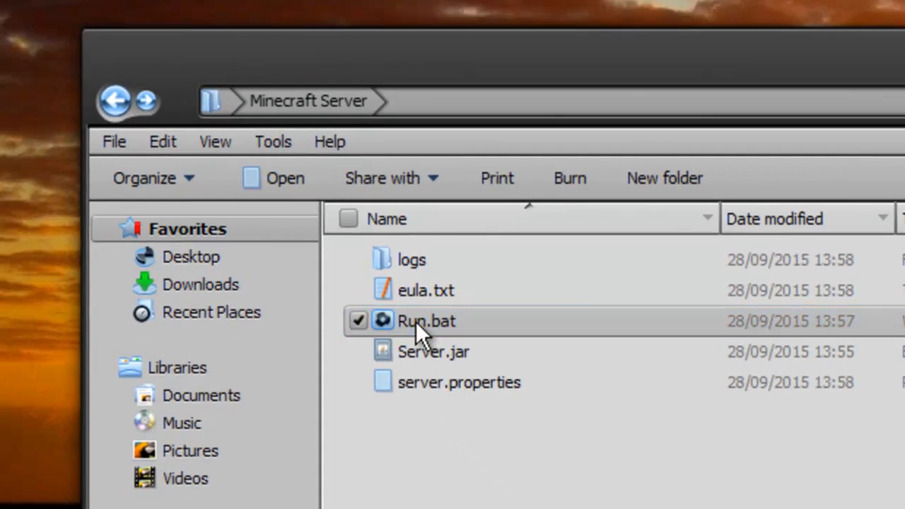
double_click(372, 296)
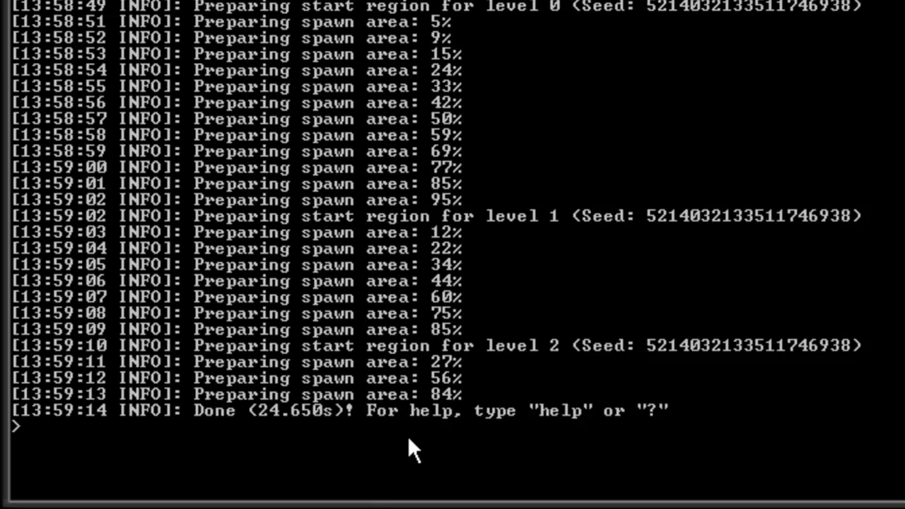
type("stop")
key("Return")
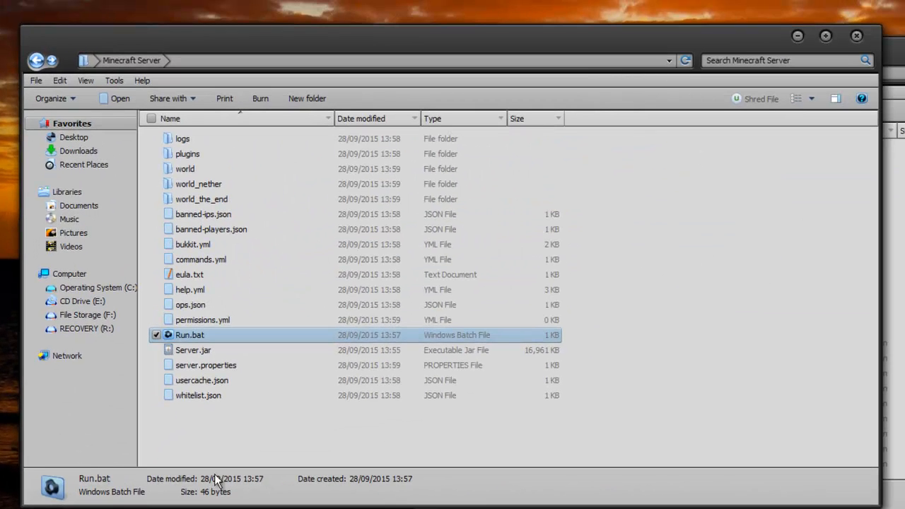
left_click(215, 445)
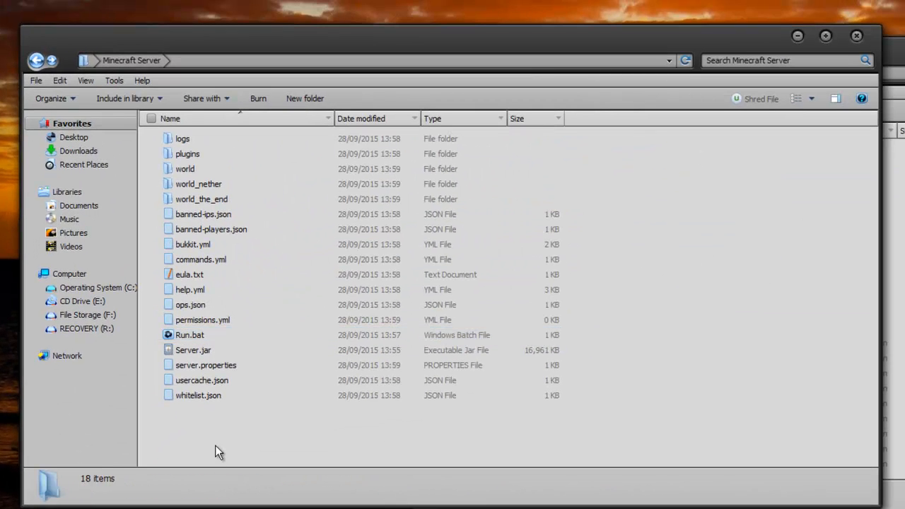
left_click_drag(217, 437, 187, 421)
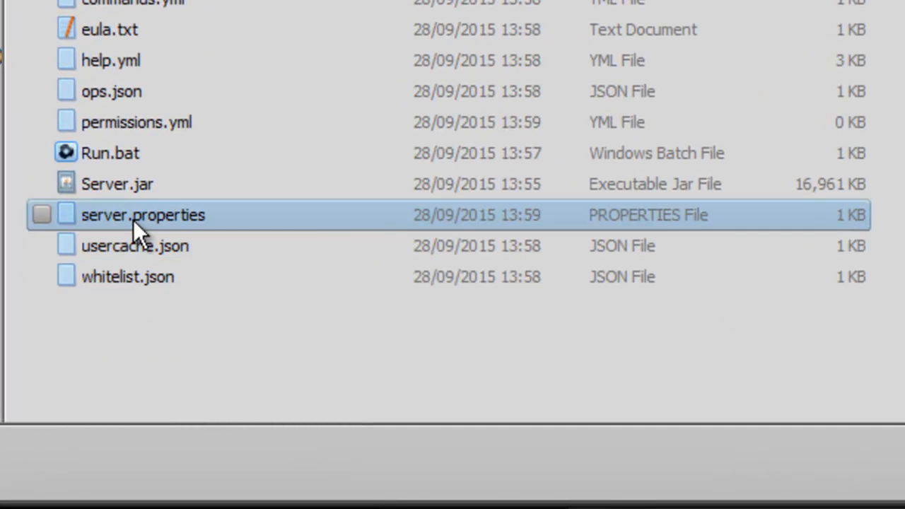
left_click(133, 220)
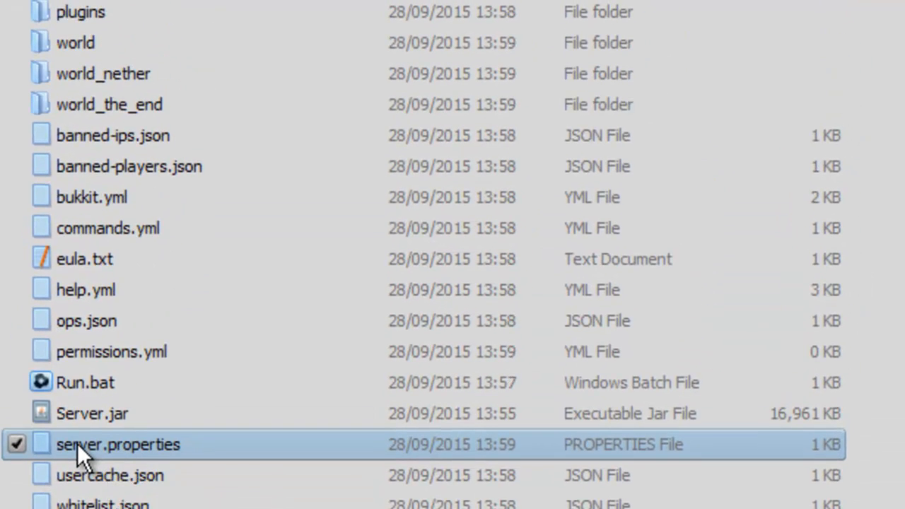
right_click(77, 443)
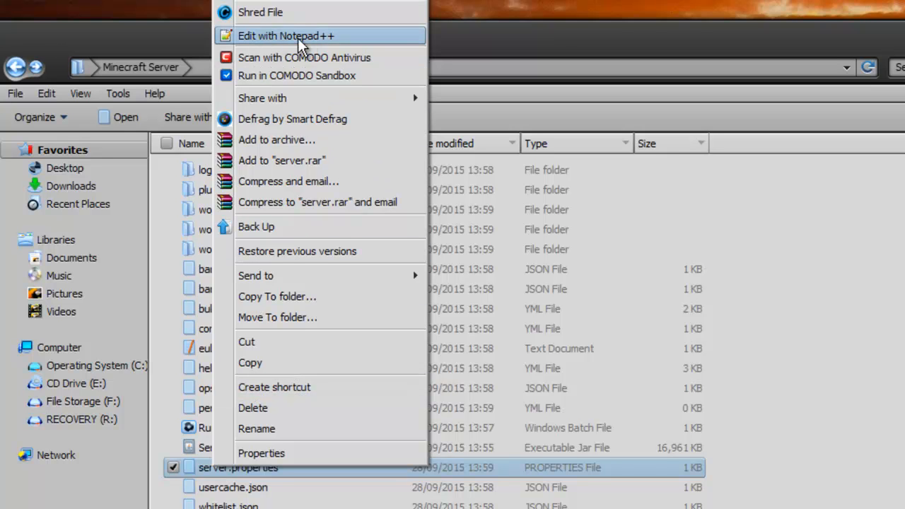
left_click(331, 44)
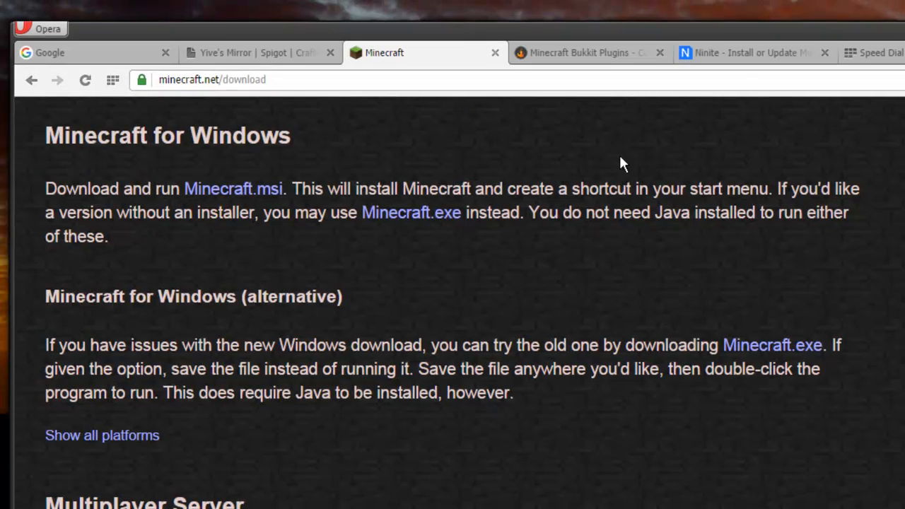
- Switch to the Ninite page in the browser and select Notepad++ under Developer Tools
left_click(735, 54)
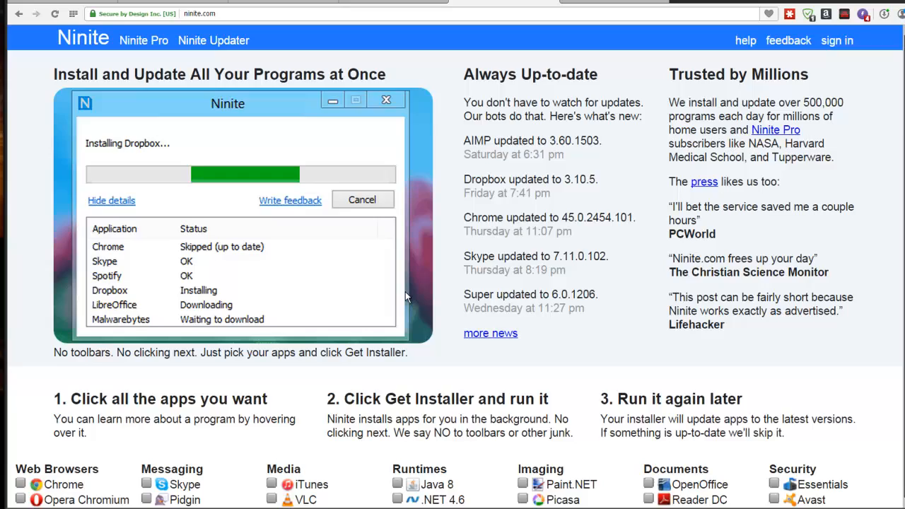
scroll(405, 291, "down", 5)
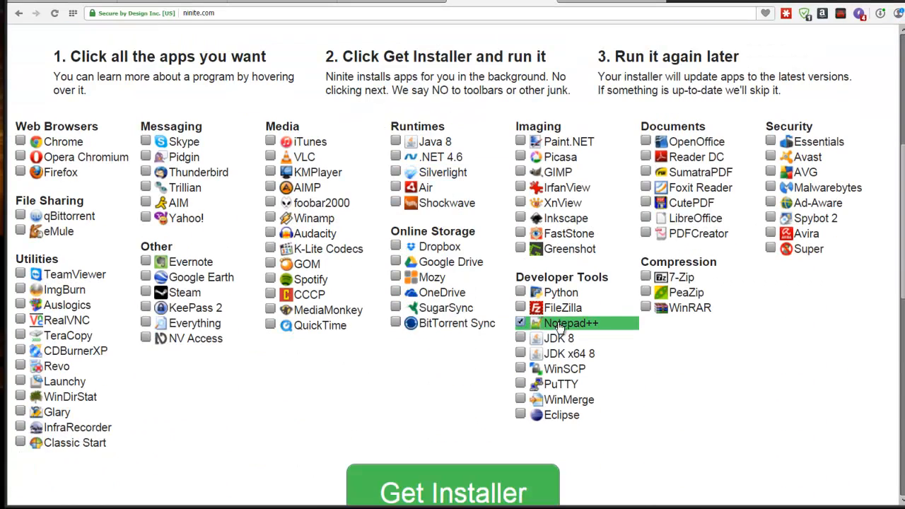
scroll(414, 399, "down", 3)
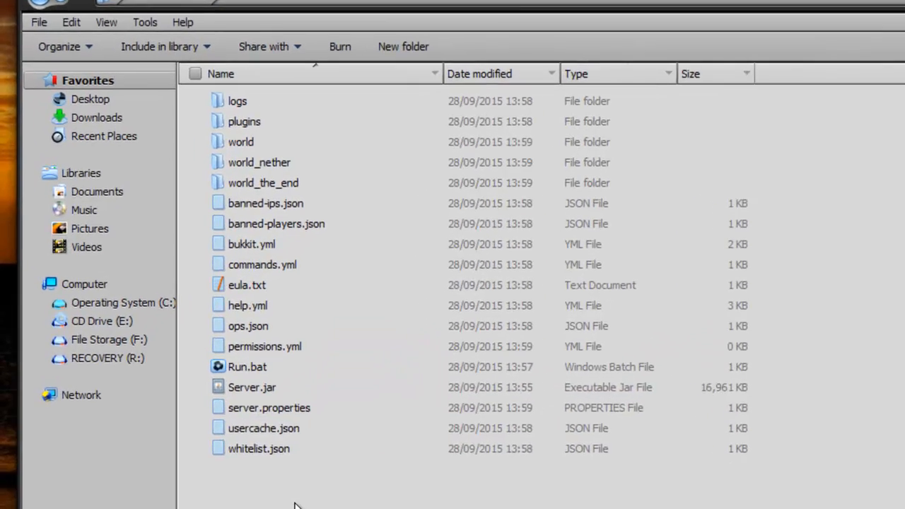
- Open server.properties from the Minecraft Server folder in Notepad++
right_click(258, 409)
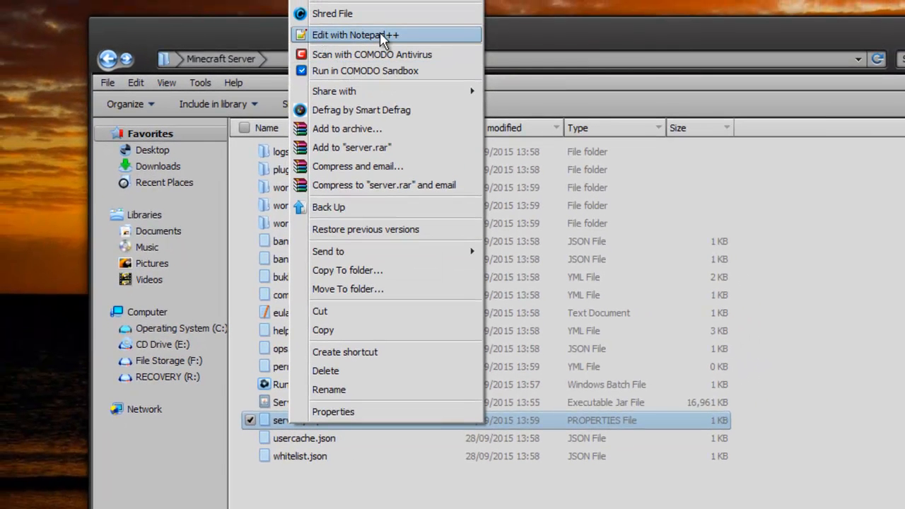
left_click(379, 35)
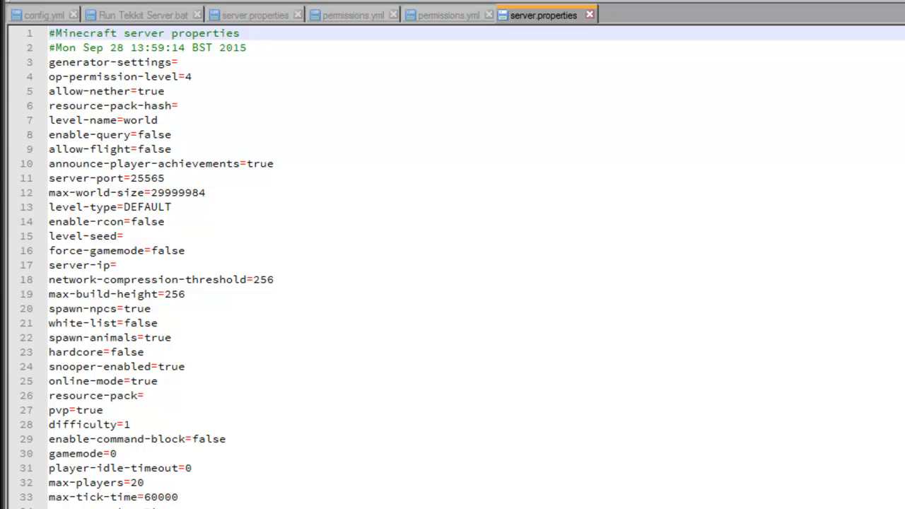
scroll(462, 265, "down", 1)
scroll(462, 264, "up", 1)
- Examine the allow-flight and announce-player-achievements settings in server.properties
double_click(177, 149)
left_click(186, 149)
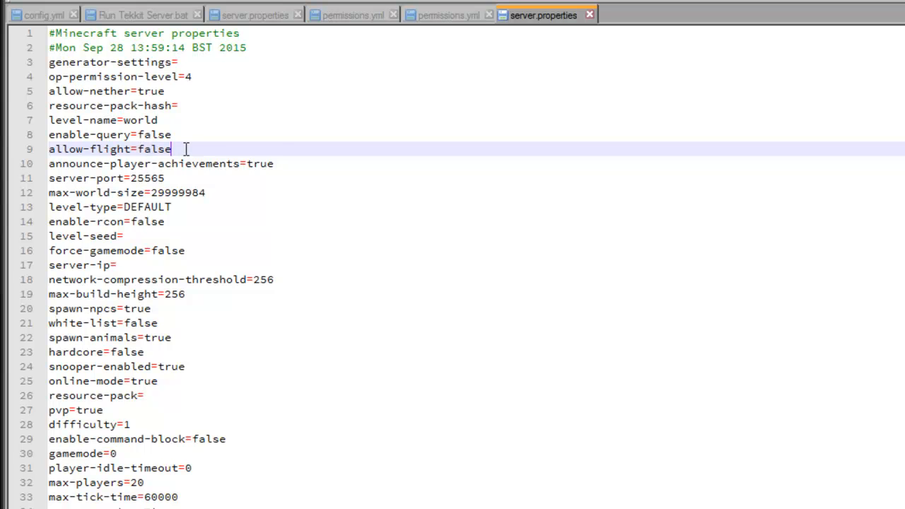
left_click(286, 165)
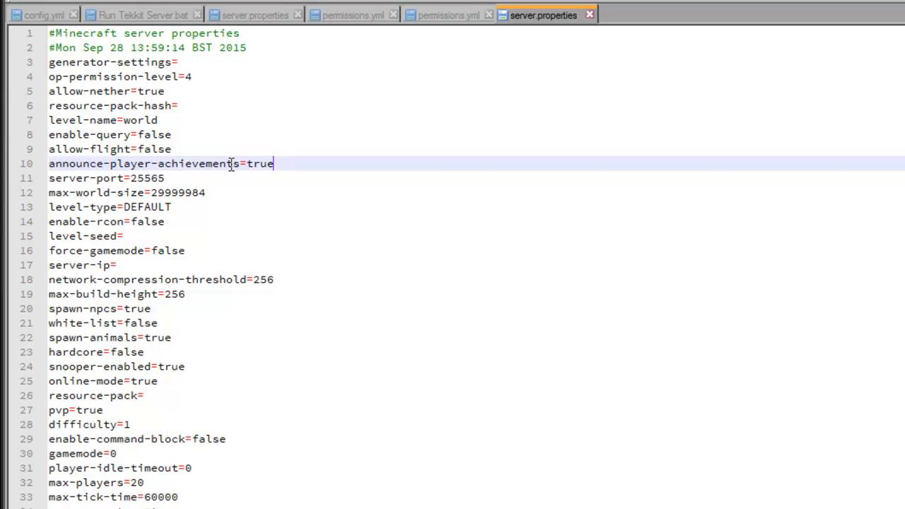
double_click(274, 163)
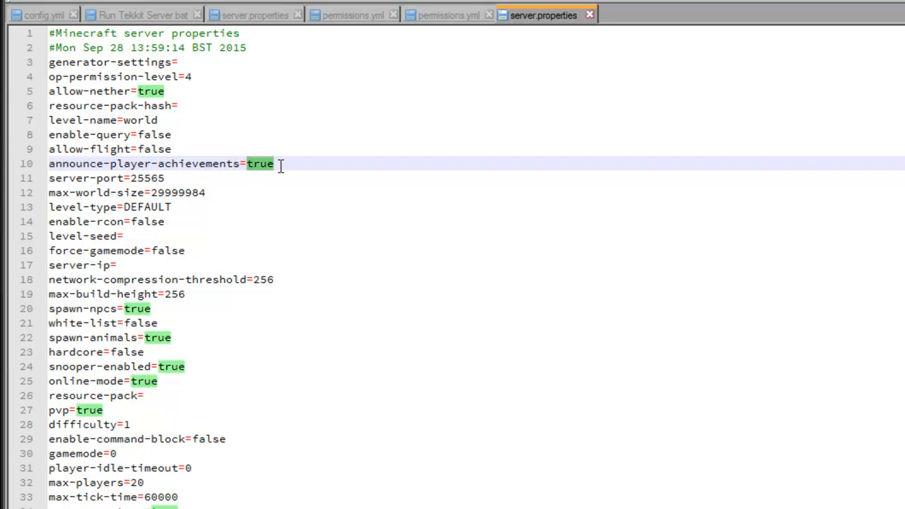
- Set announce-player-achievements to false in server.properties
type("false")
key("Escape")
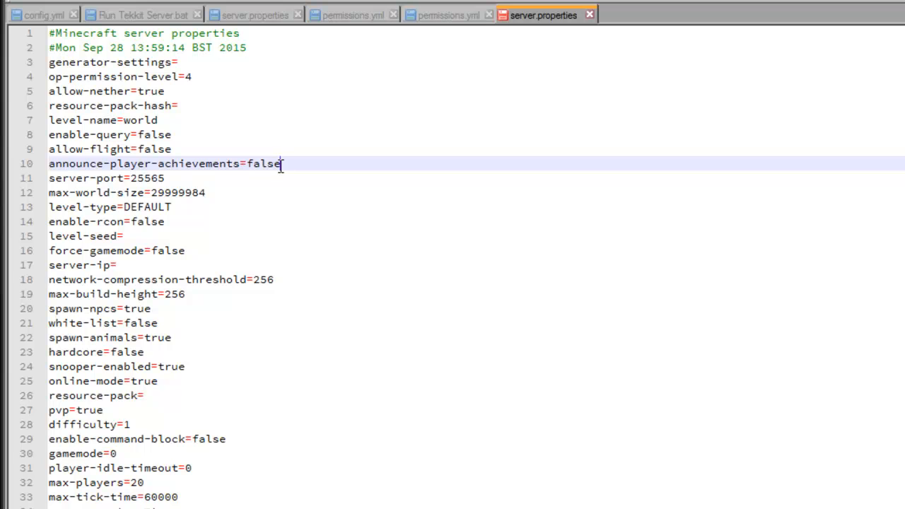
- Examine the server-port, max-world-size, level-seed, server-ip and network-compression-threshold settings in server.properties
left_click(191, 184)
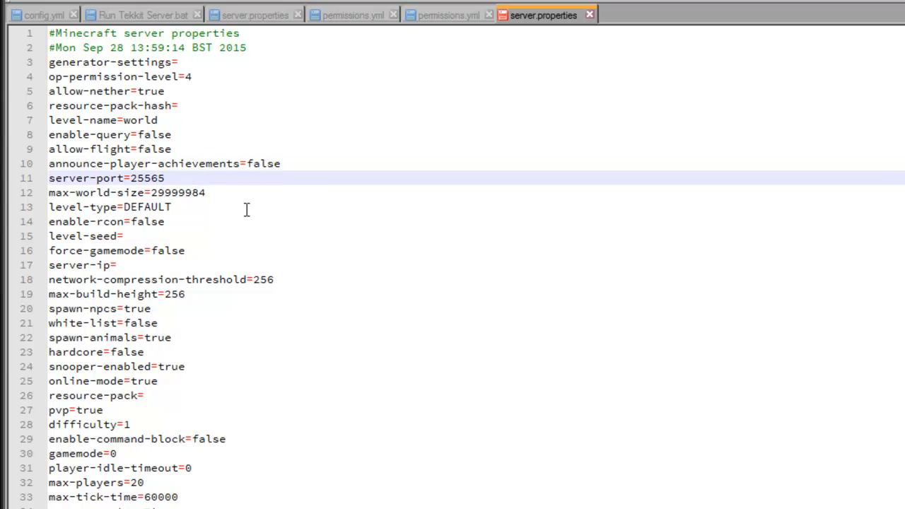
left_click_drag(164, 178, 130, 178)
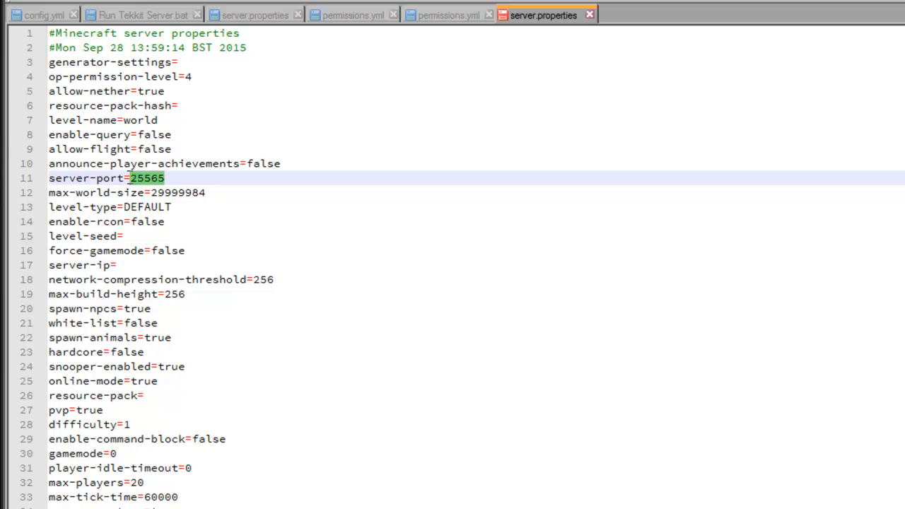
left_click(177, 178)
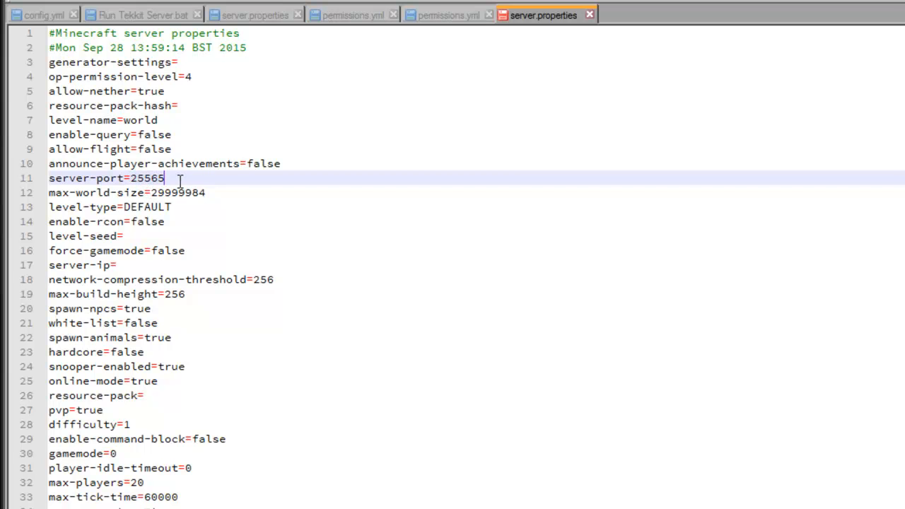
left_click(210, 192)
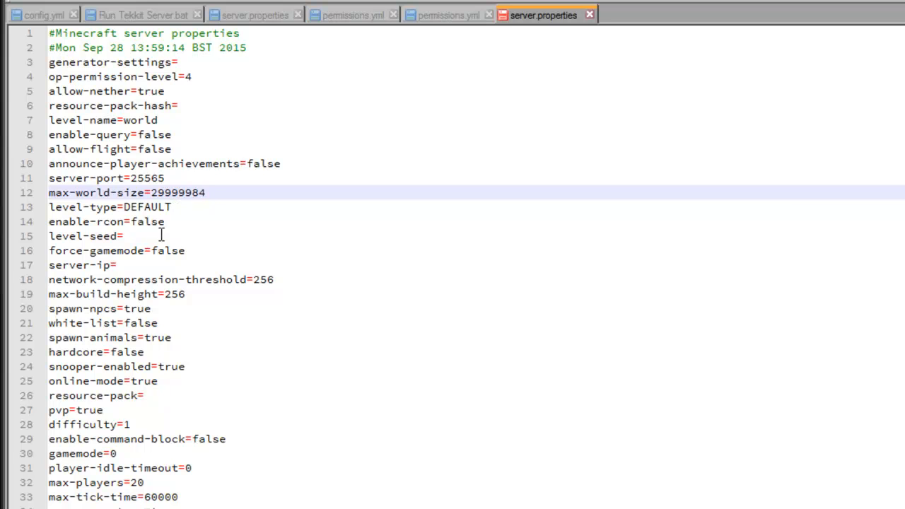
left_click(139, 239)
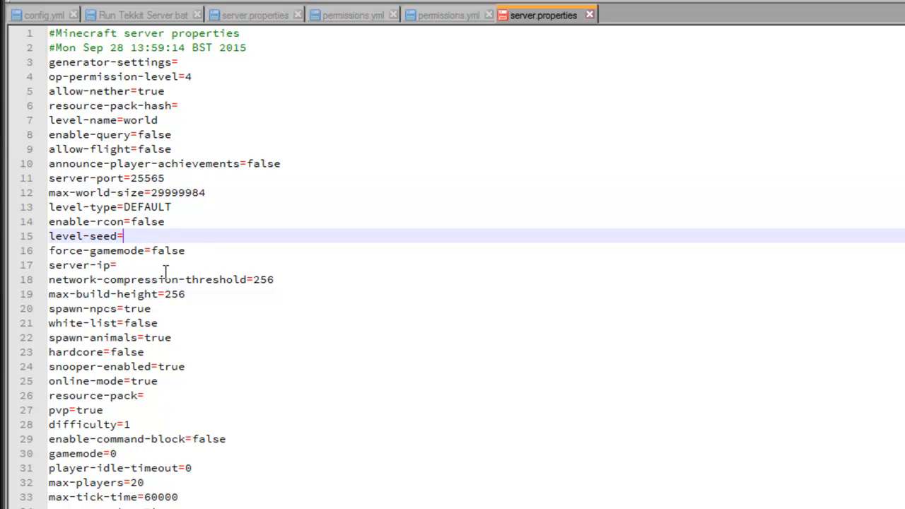
left_click(125, 265)
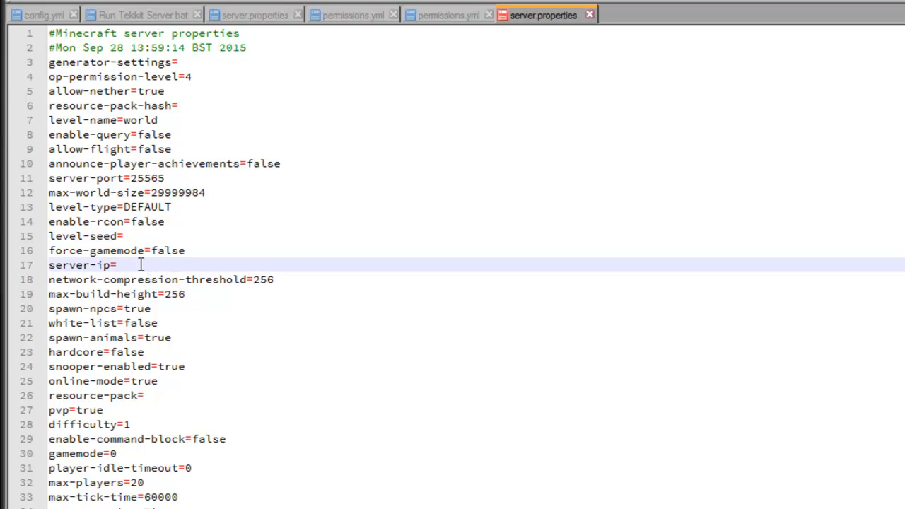
left_click(281, 281)
- Set max-build-height to 128 in server.properties
left_click(208, 296)
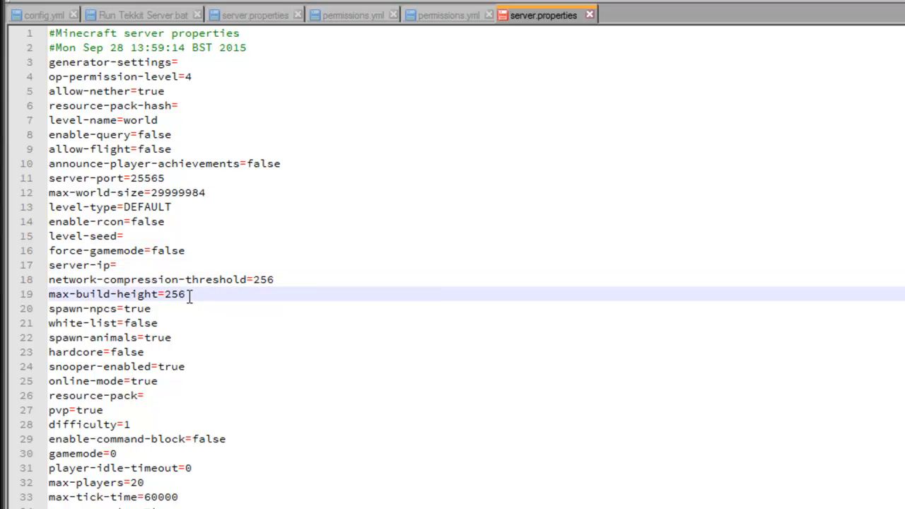
left_click_drag(187, 294, 164, 294)
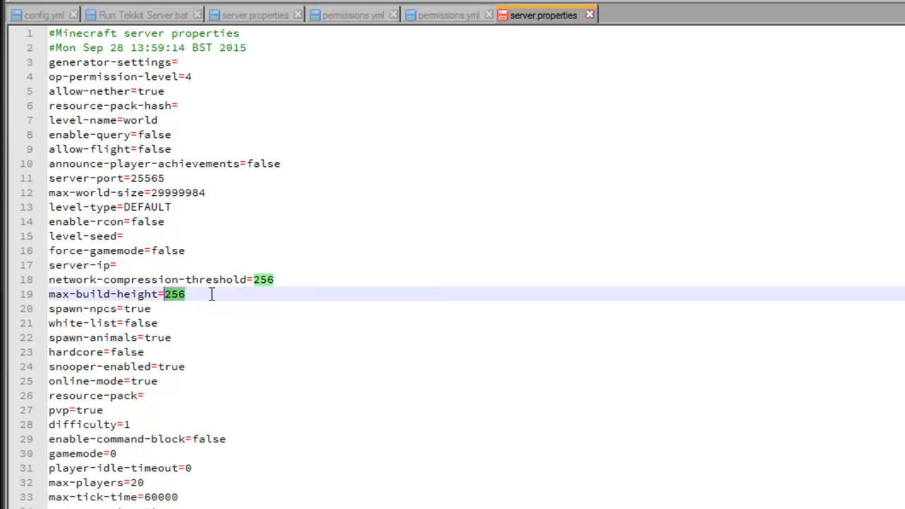
type("128")
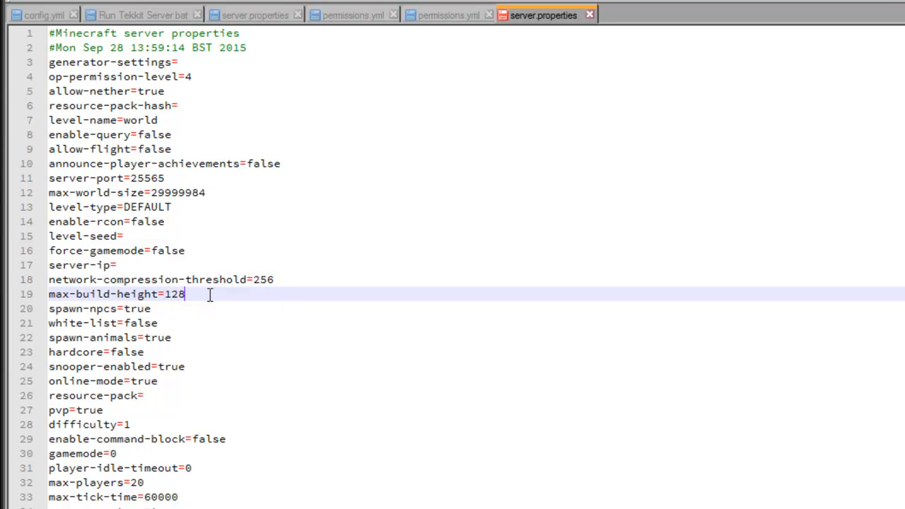
- Review the white-list, spawn-animals and hardcore settings and set online-mode to false
left_click(171, 322)
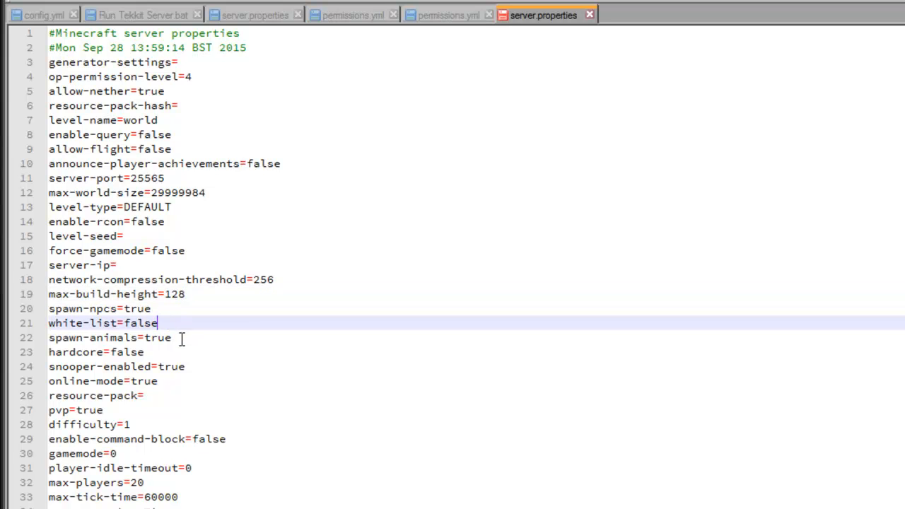
left_click(182, 337)
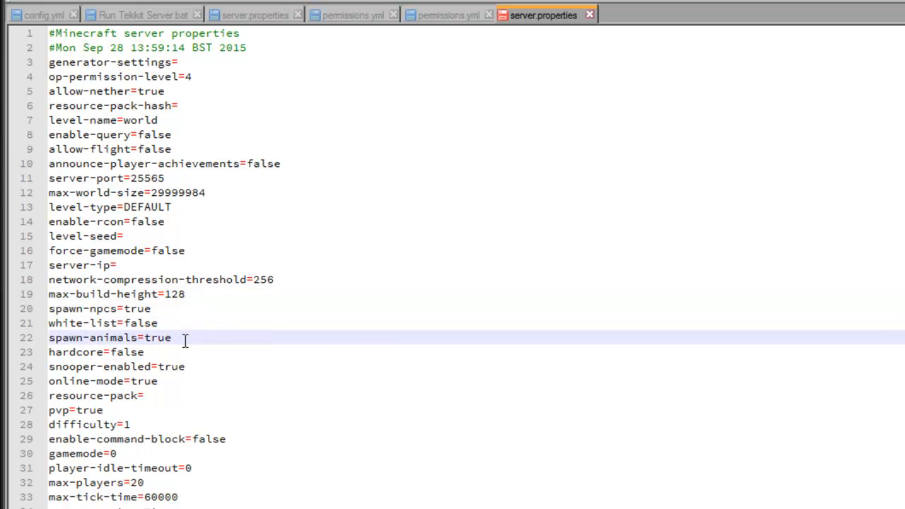
left_click(169, 352)
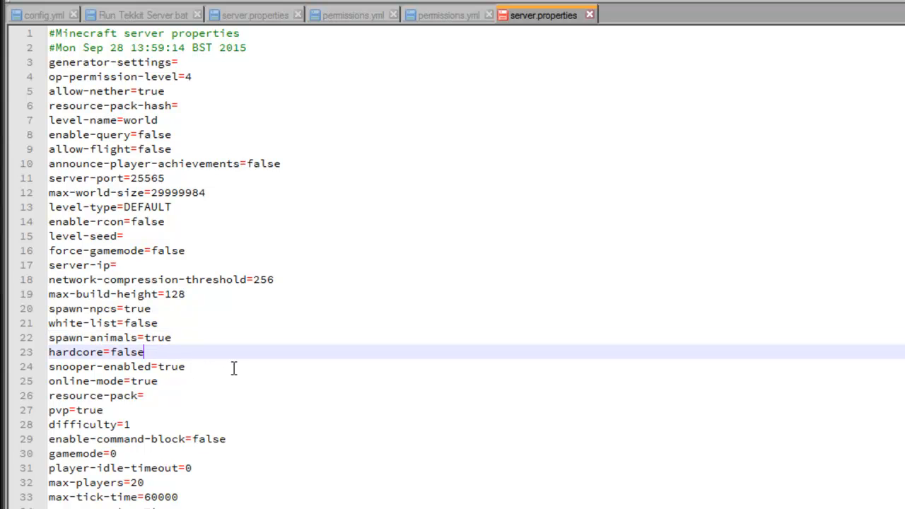
left_click(167, 382)
double_click(152, 382)
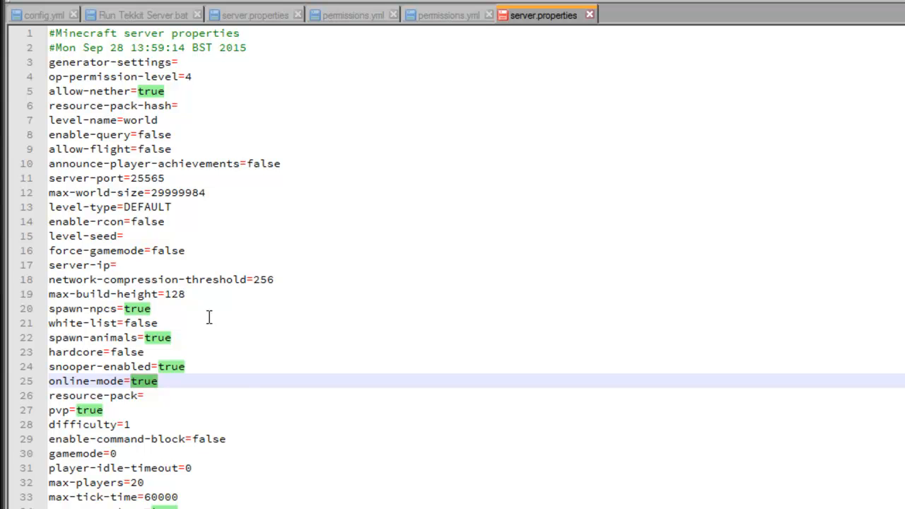
type("false")
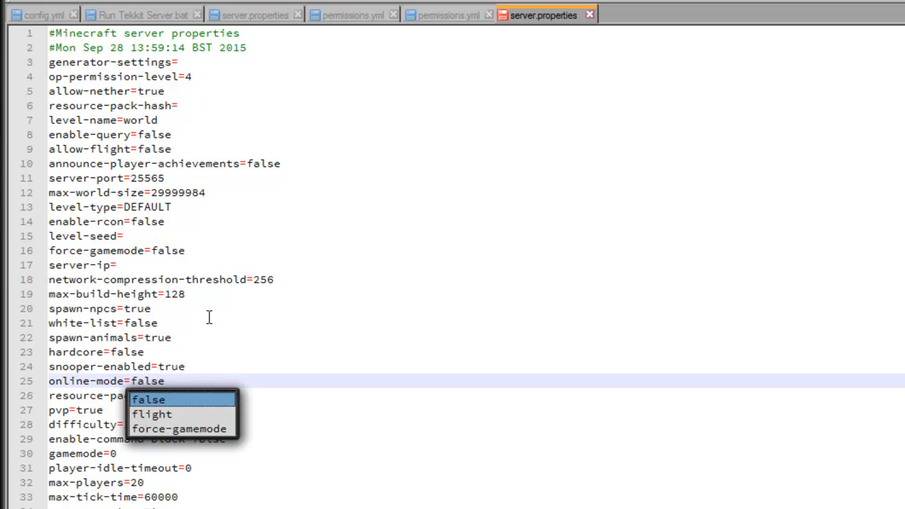
key("Return")
left_click_drag(175, 381, 55, 382)
left_click(177, 381)
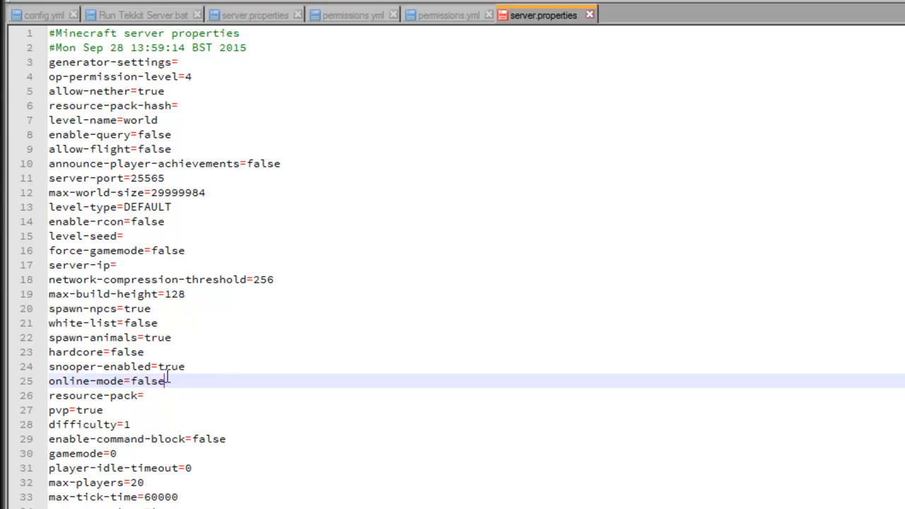
scroll(181, 383, "down", 1)
left_click_drag(166, 351, 130, 351)
left_click(191, 357)
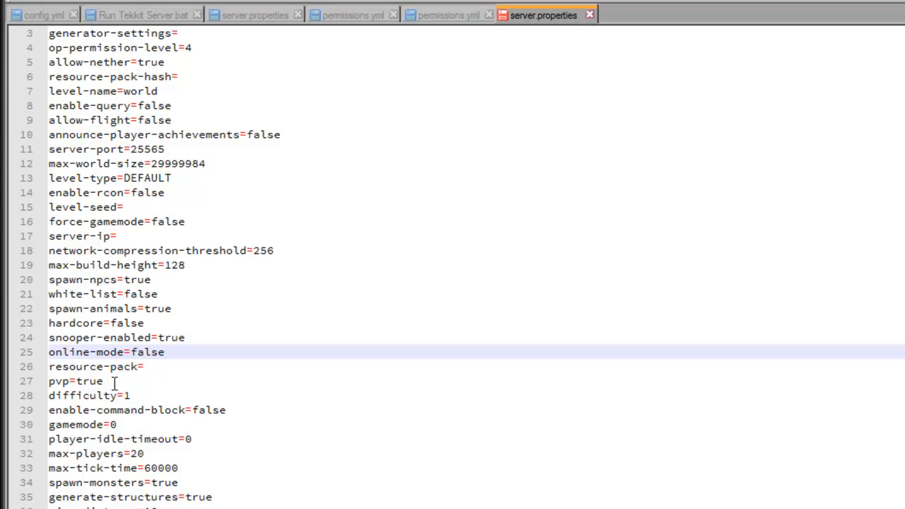
- Turn off player-versus-player combat by setting pvp to false
left_click_drag(107, 381, 77, 381)
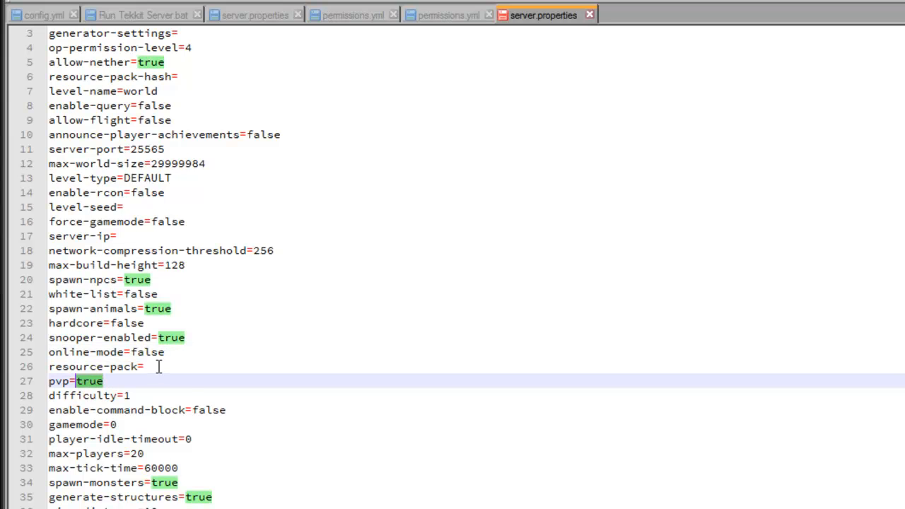
type("false")
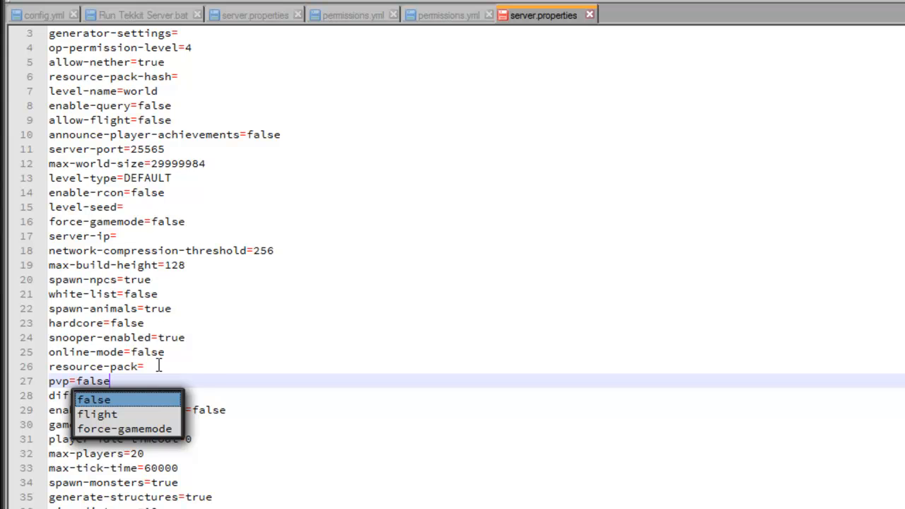
left_click(158, 366)
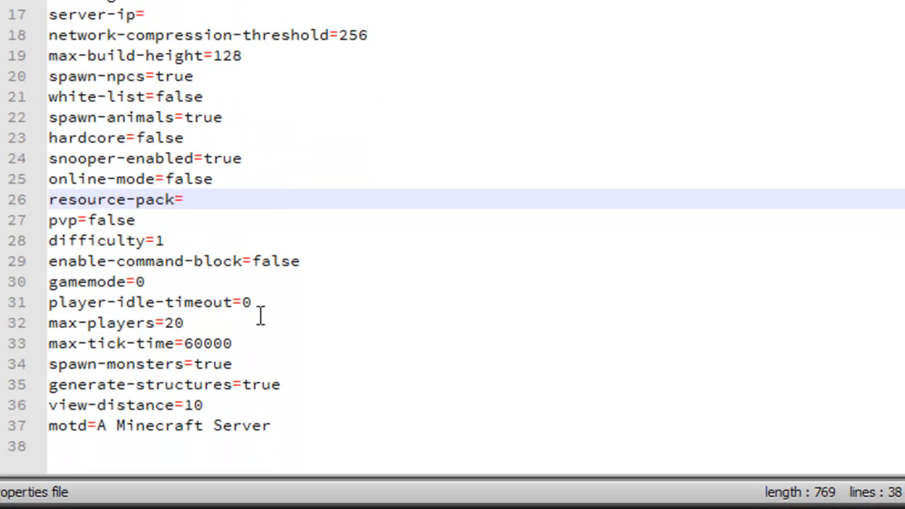
- Limit the server to three players by setting max-players to 3
left_click(220, 321)
key("BackSpace")
key("BackSpace")
type("3")
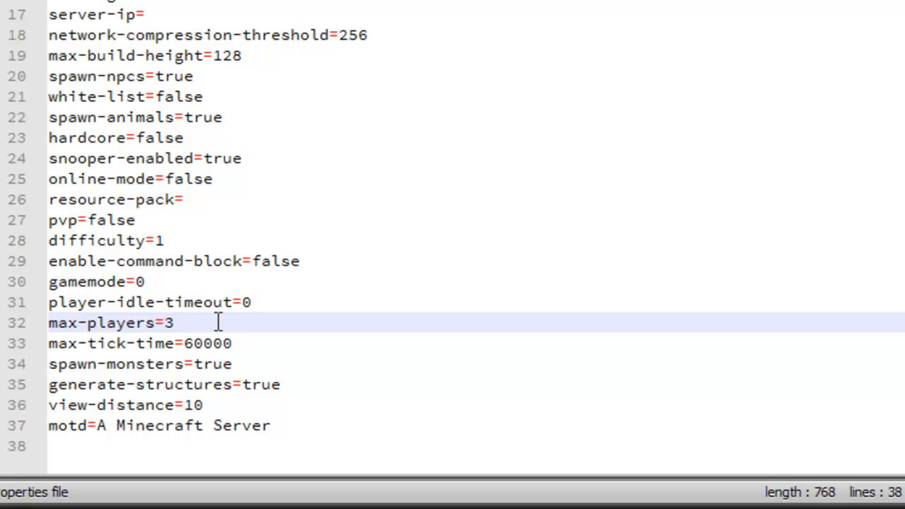
- Review the max-tick-time and spawn-monsters settings and set view-distance to 8
left_click(251, 345)
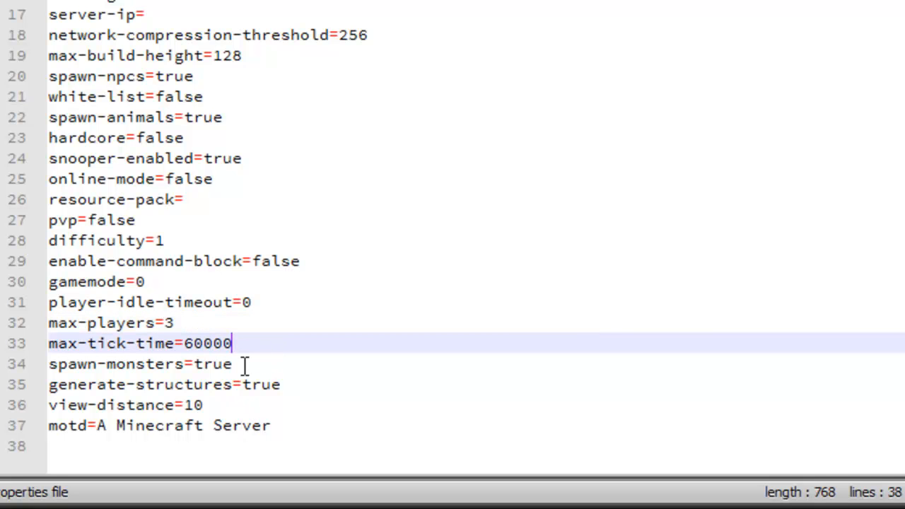
left_click(244, 365)
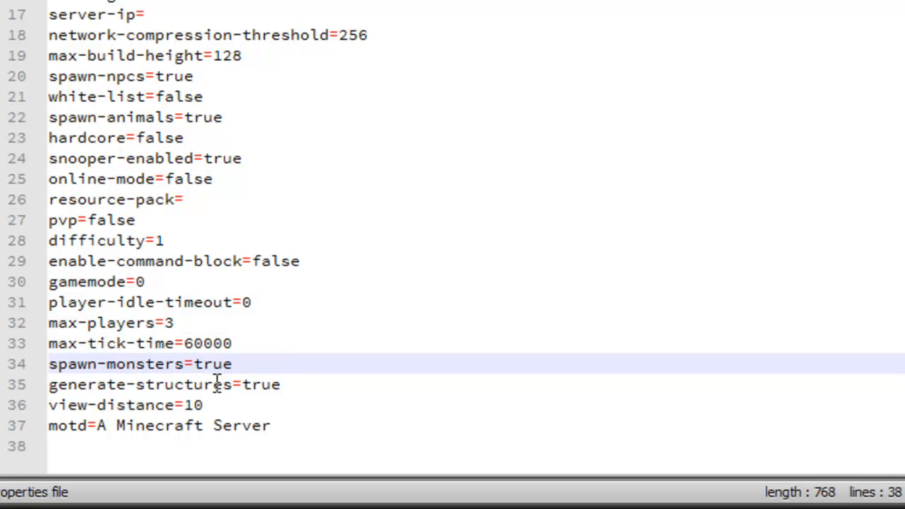
left_click_drag(195, 365, 239, 364)
left_click(256, 365)
left_click(218, 407)
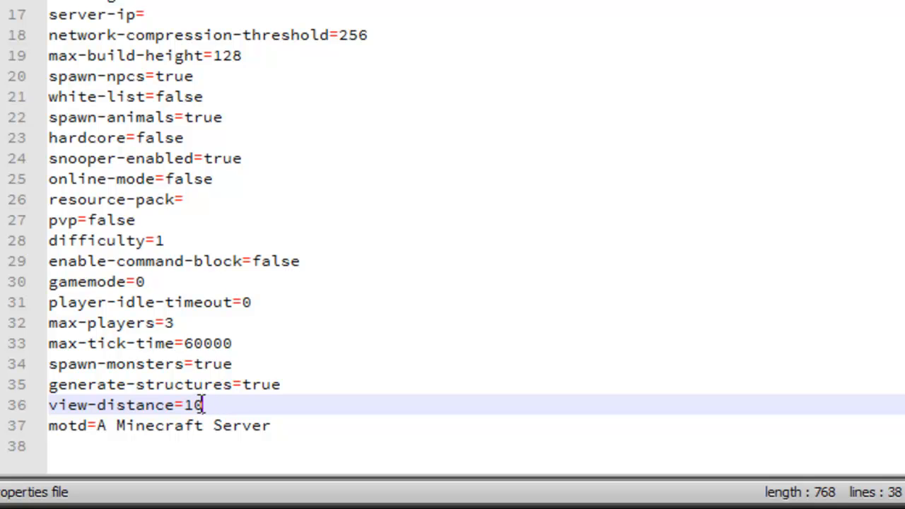
key("BackSpace")
key("BackSpace")
type("8")
- Replace the motd text with the owner's first name followed by "'s Awesome Server!" and save server.properties
left_click_drag(273, 425, 99, 425)
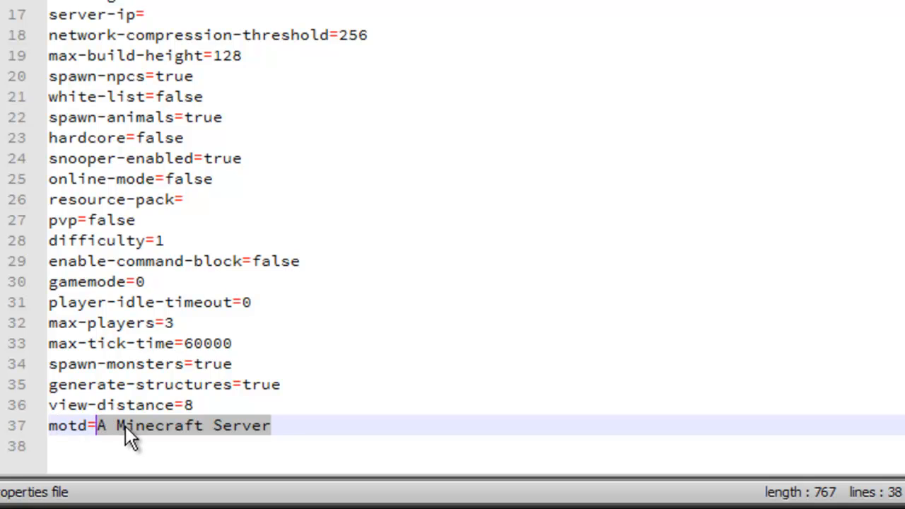
type("Lee's Awesome Server!")
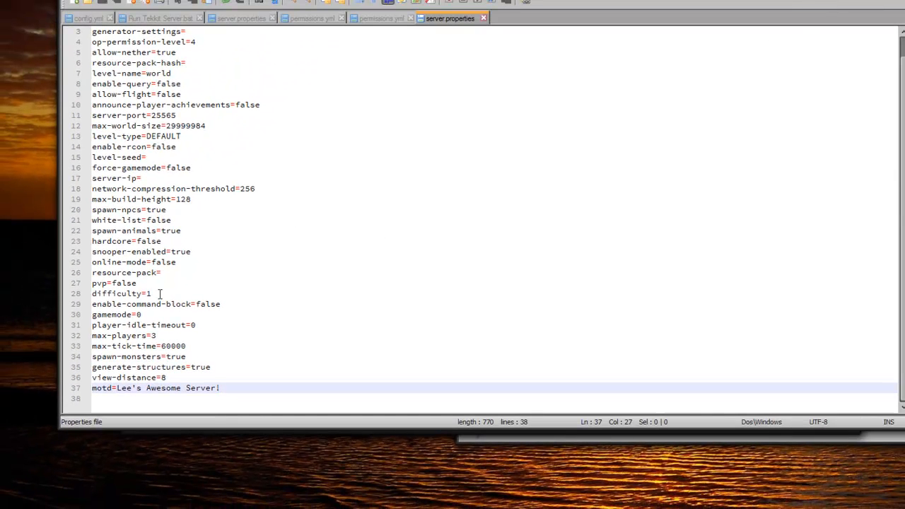
scroll(164, 272, "up", 1)
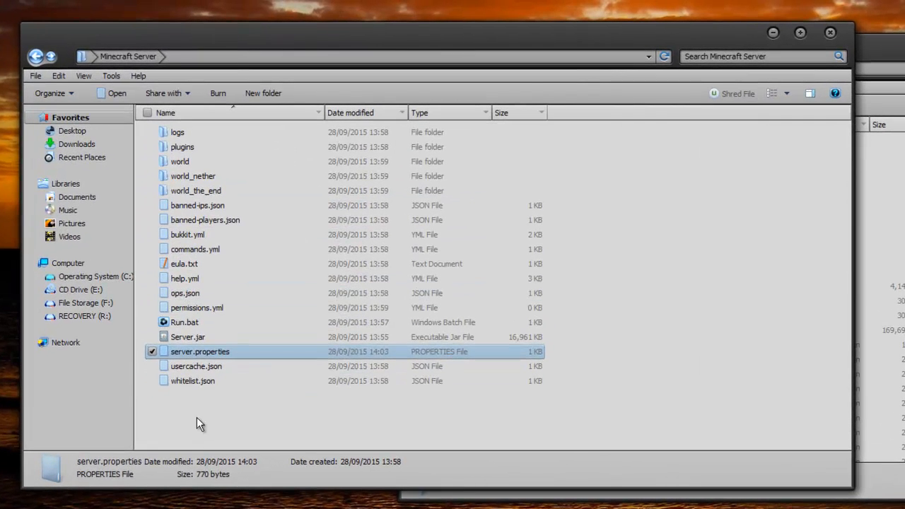
- Launch the server with Run.bat from the Minecraft Server folder
left_click(262, 336)
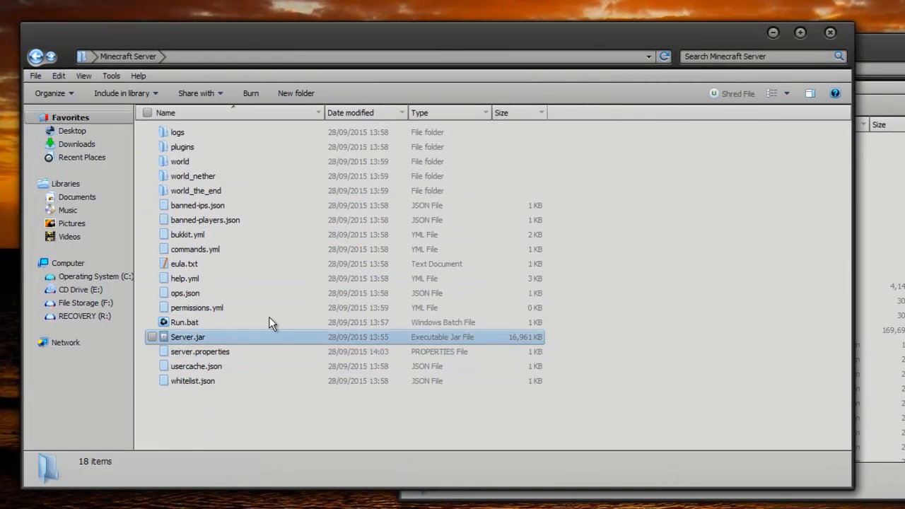
left_click(183, 352)
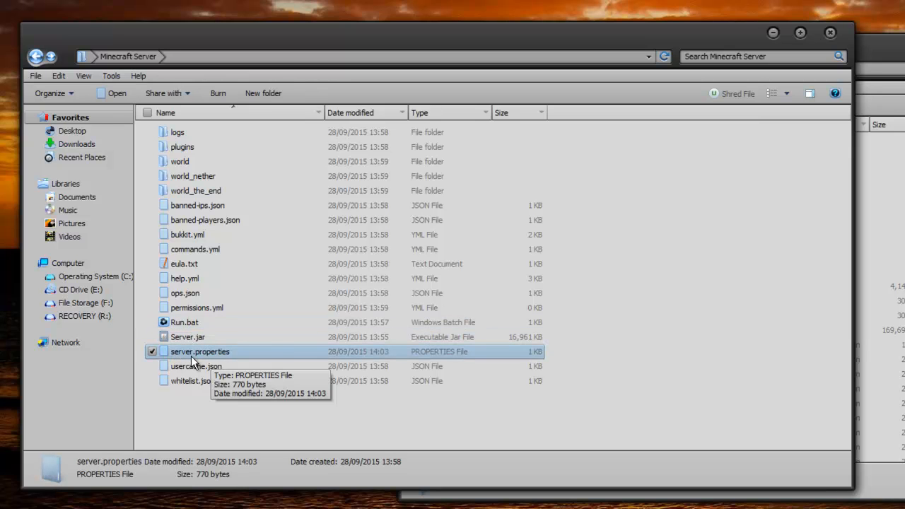
left_click(183, 322)
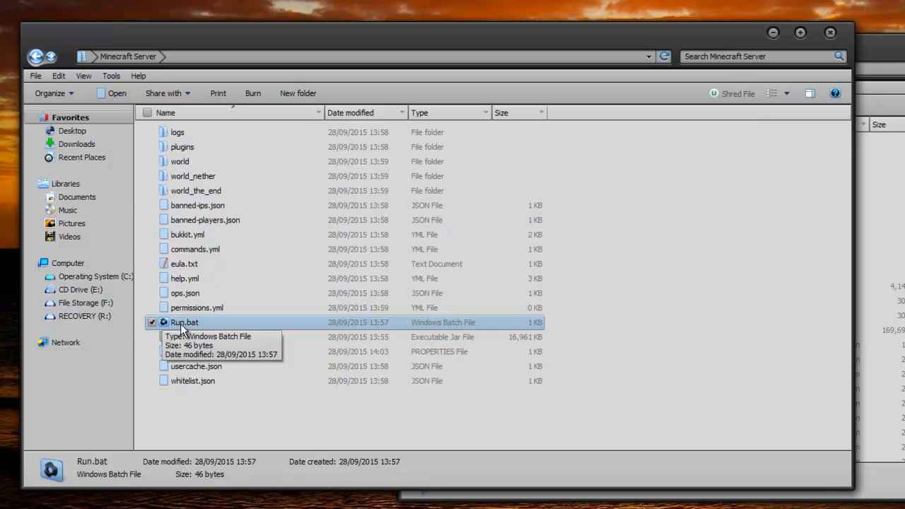
double_click(181, 323)
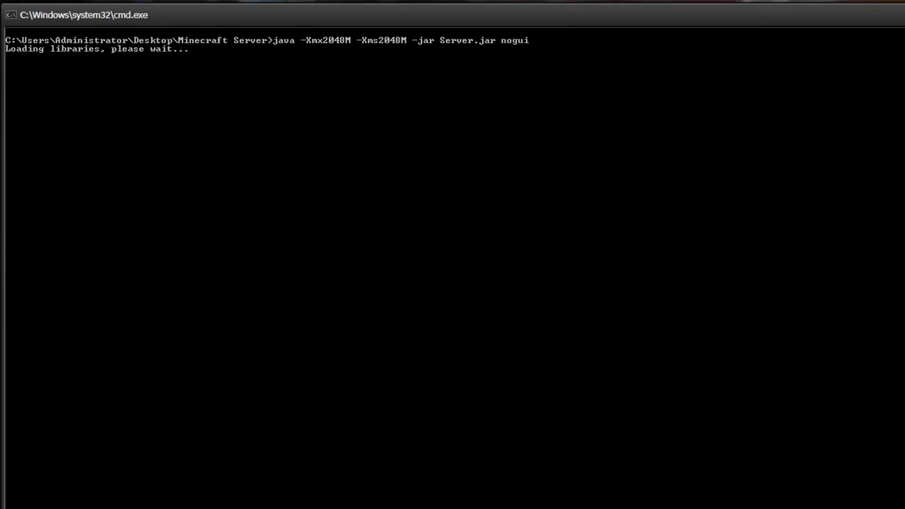
- Check the server's startup output in the console and bring the Opera browser window in front of it
key("alt+Tab")
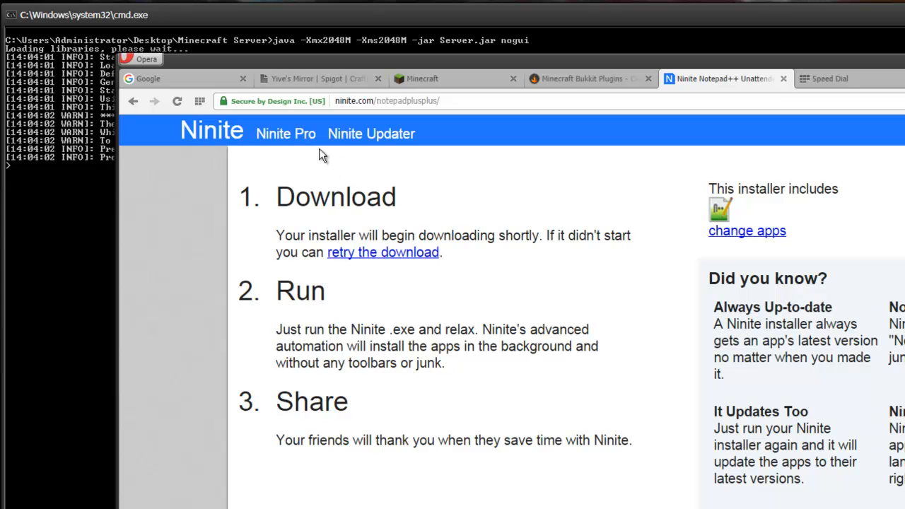
left_click(97, 197)
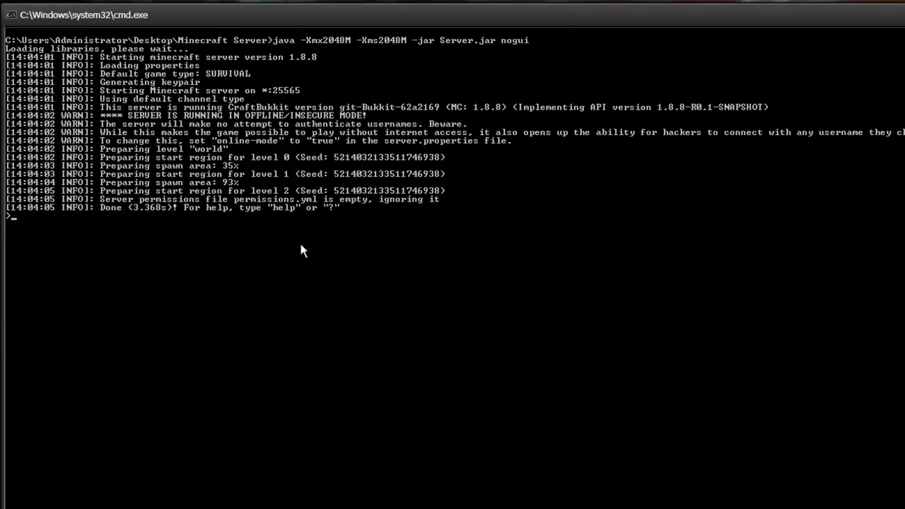
key("alt+Tab")
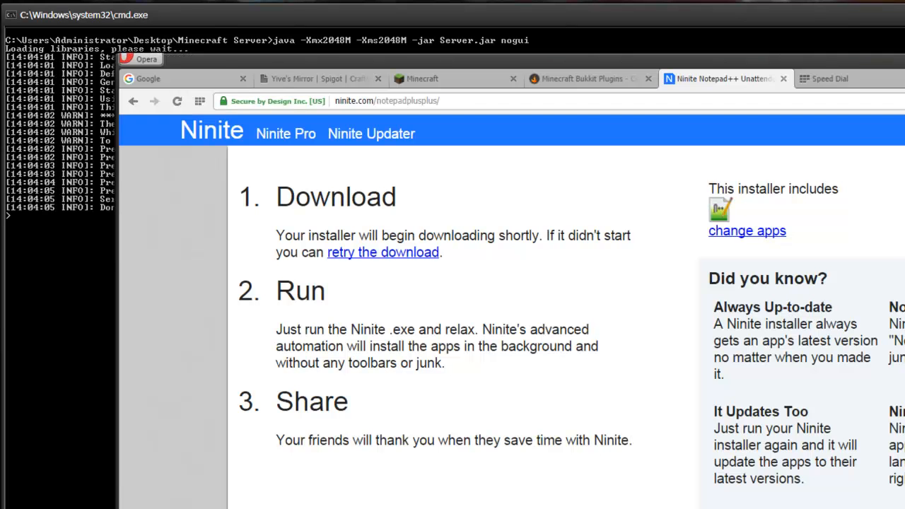
left_click_drag(877, 61, 863, 89)
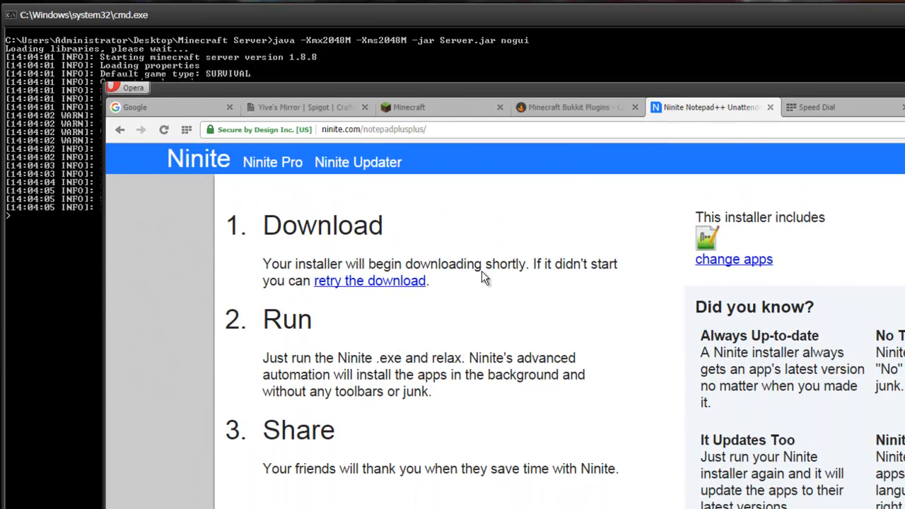
- Look over the Minecraft Bukkit Plugins page on Curse, including its categories and plugin list
left_click(551, 110)
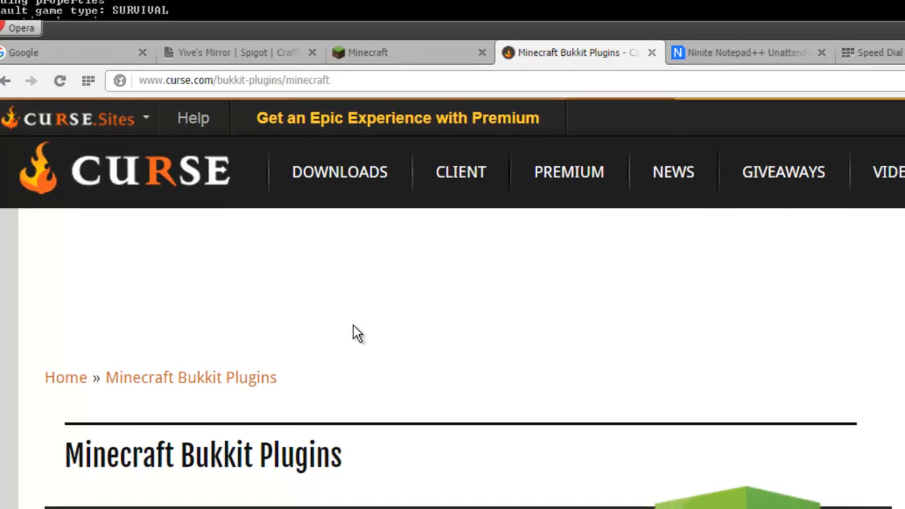
scroll(353, 333, "down", 8)
scroll(359, 330, "down", 5)
scroll(359, 330, "down", 5)
scroll(358, 330, "up", 10)
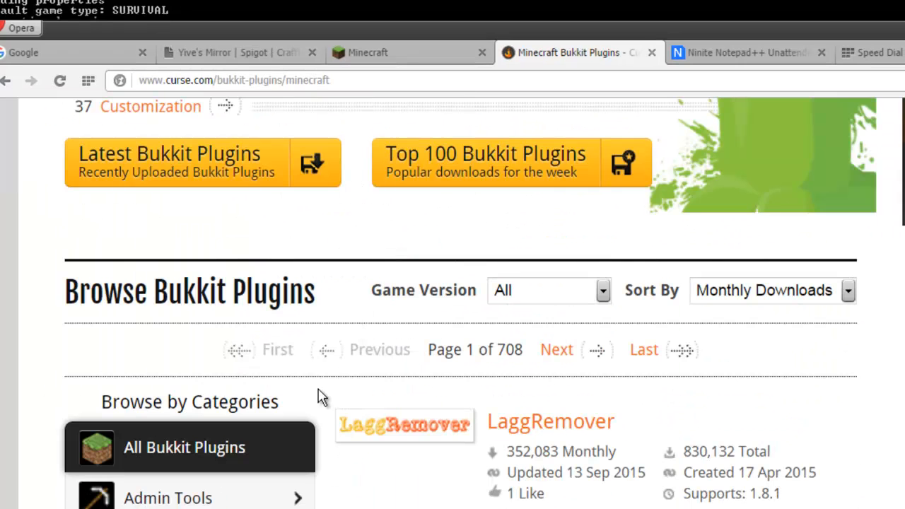
scroll(439, 480, "up", 9)
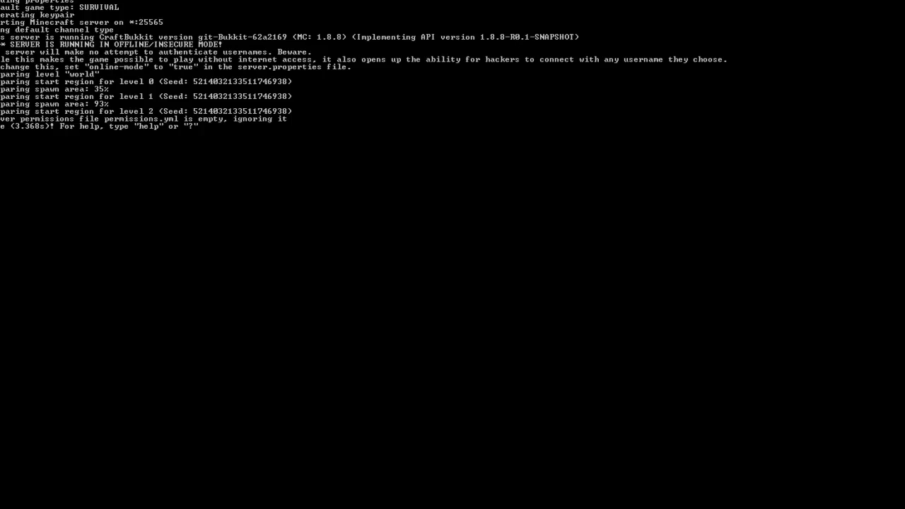
- Switch to the SubVanilla - 1 plugins folder and go through its plugin JARs from ColourMotd.jar to TreeAssist.jar
key("alt+Tab")
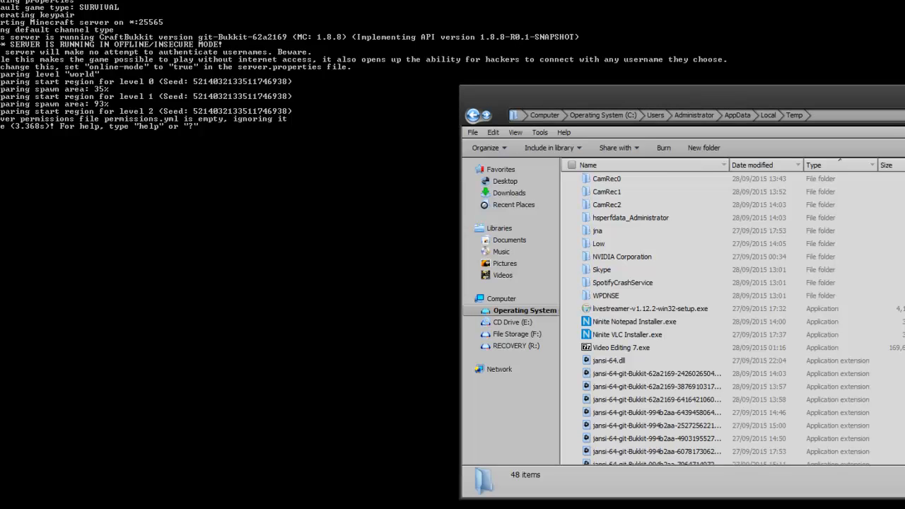
key("alt+Tab")
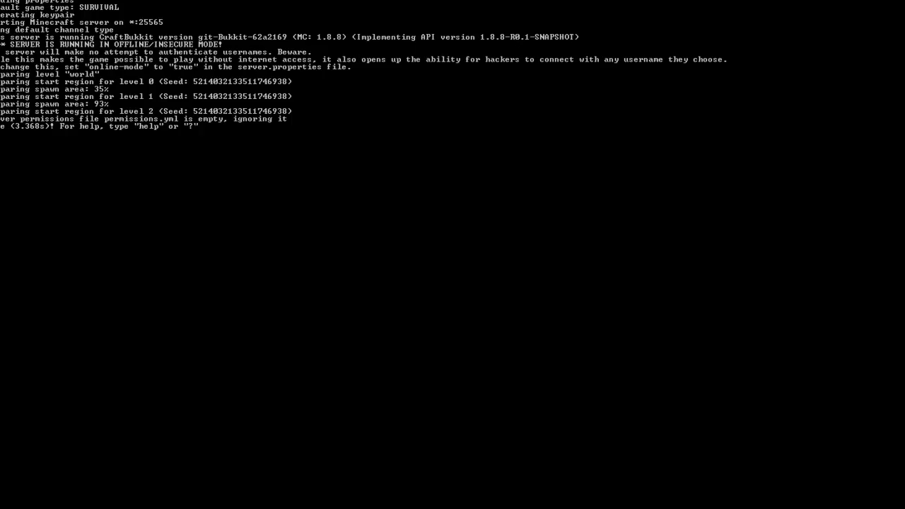
key("alt+Tab")
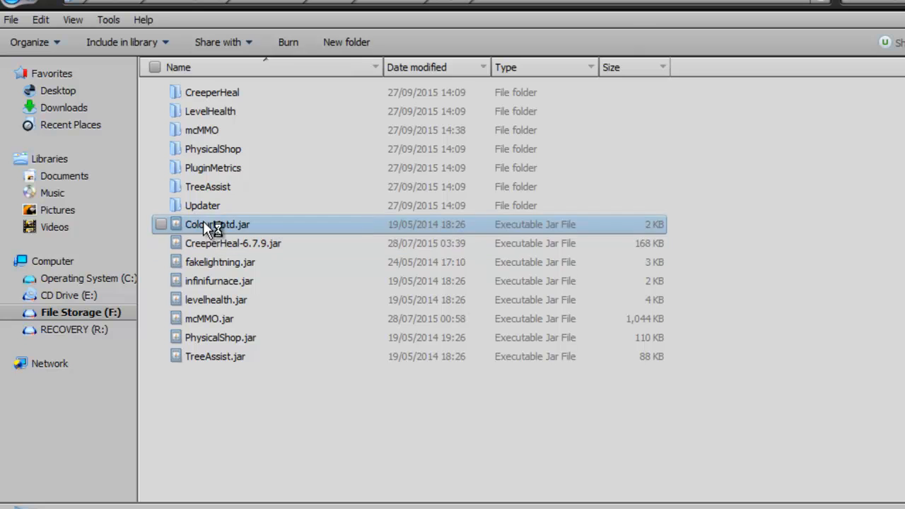
left_click(213, 227)
left_click(226, 244)
left_click(219, 261)
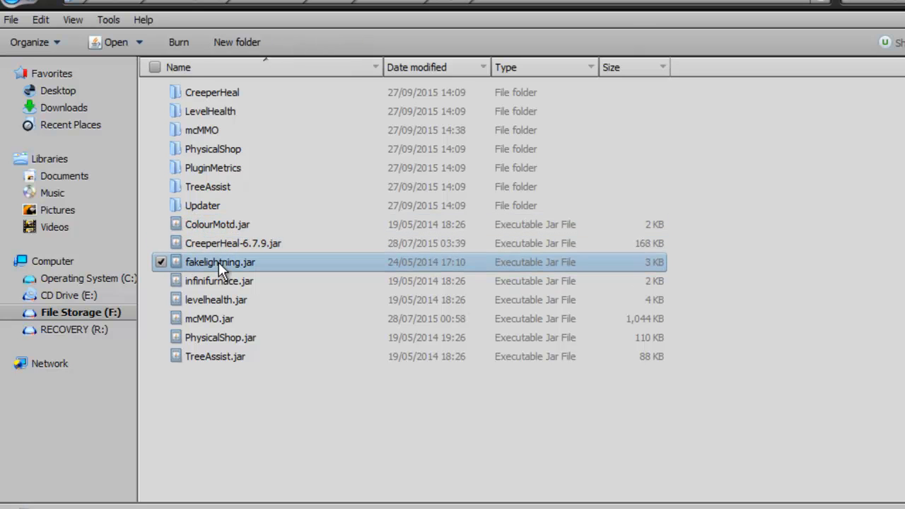
left_click(213, 282)
left_click(209, 298)
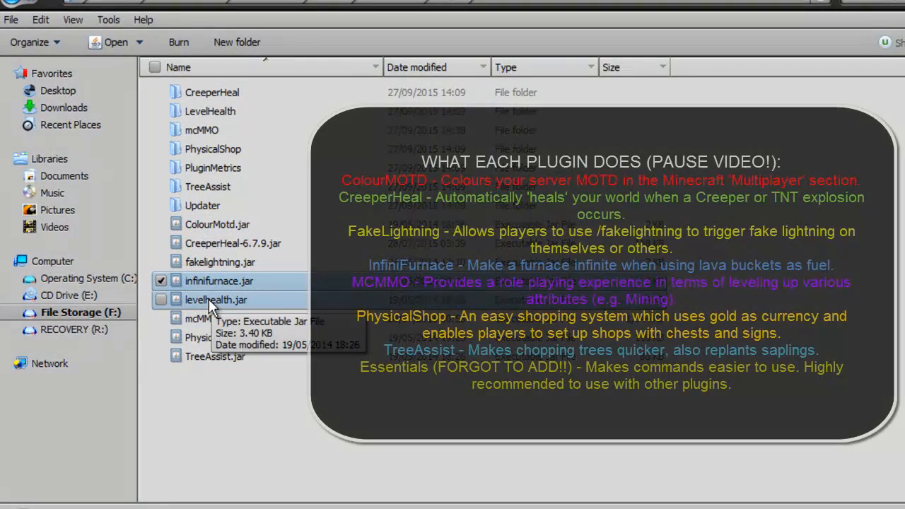
left_click(205, 318)
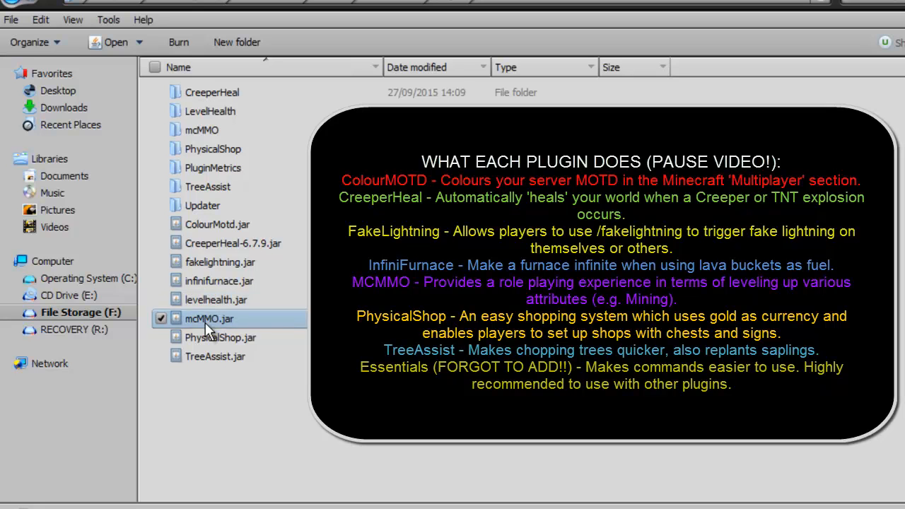
left_click(202, 338)
left_click(202, 355)
- Select all eight plugin JARs in the SubVanilla - 1 plugins folder and shut down the running server with the stop command
left_click_drag(244, 456, 201, 325)
left_click_drag(193, 238, 191, 229)
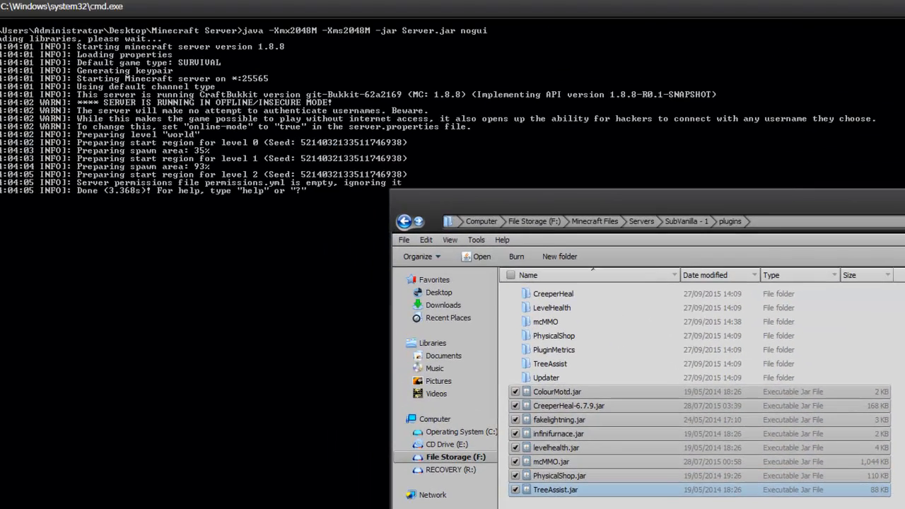
left_click(127, 229)
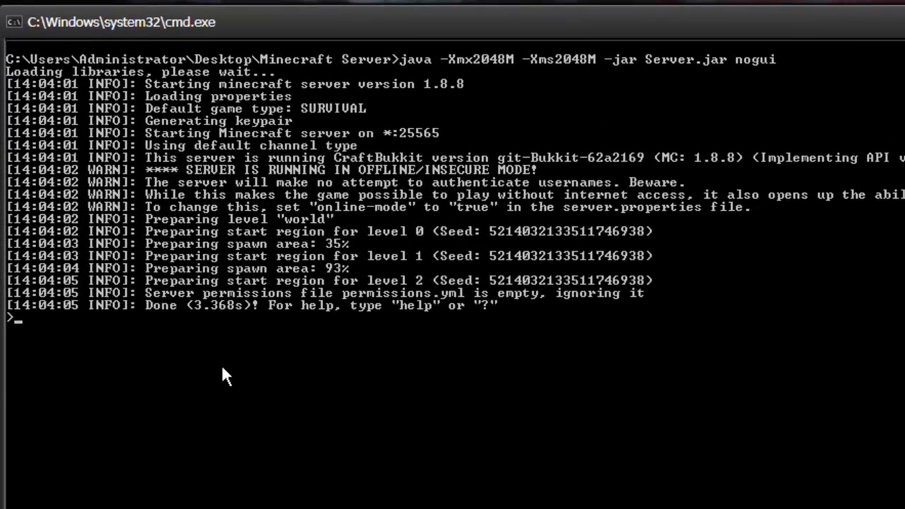
type("stop")
key("Return")
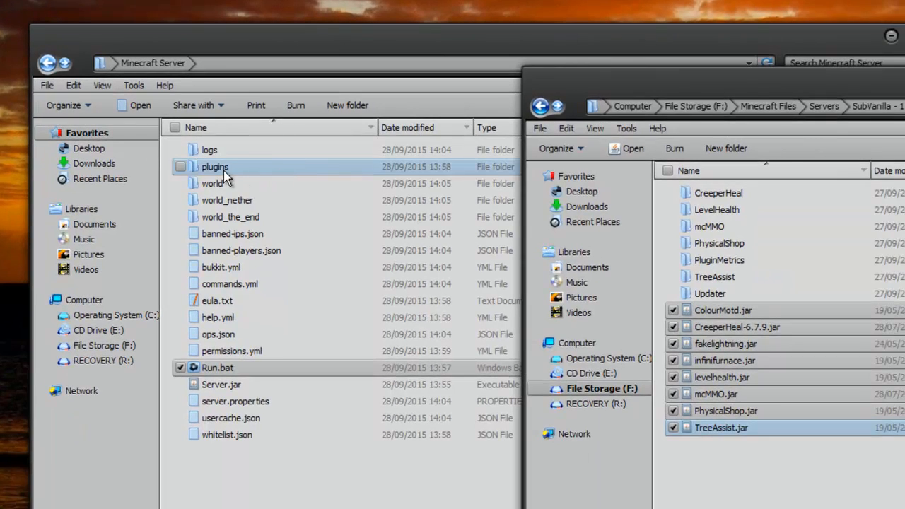
- Open the Minecraft Server's plugins folder beside the source folder and copy the eight selected plugin JARs into it
double_click(223, 171)
left_click_drag(354, 42, 212, 10)
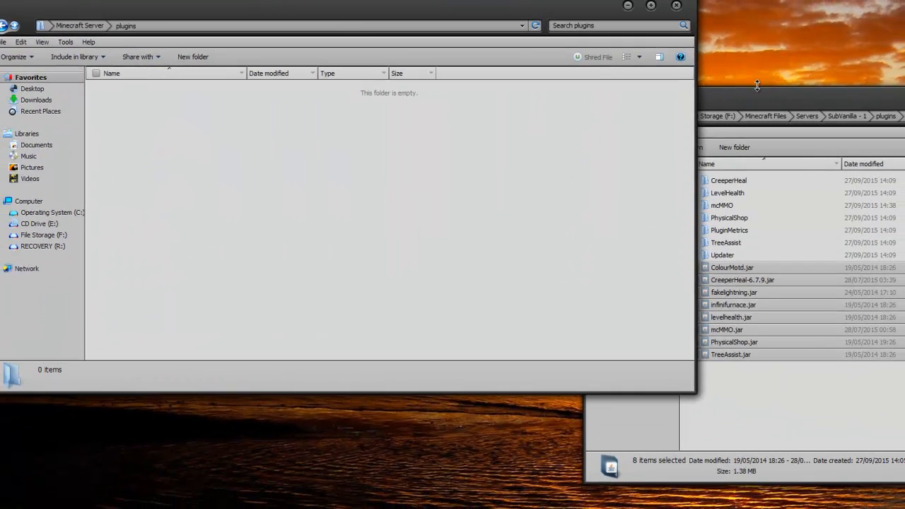
key("super+Left")
left_click_drag(855, 100, 838, 84)
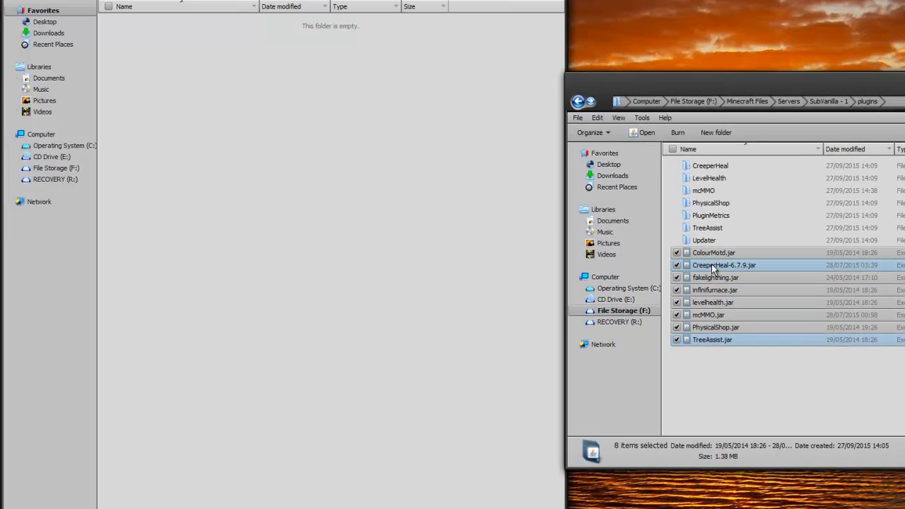
left_click(468, 240)
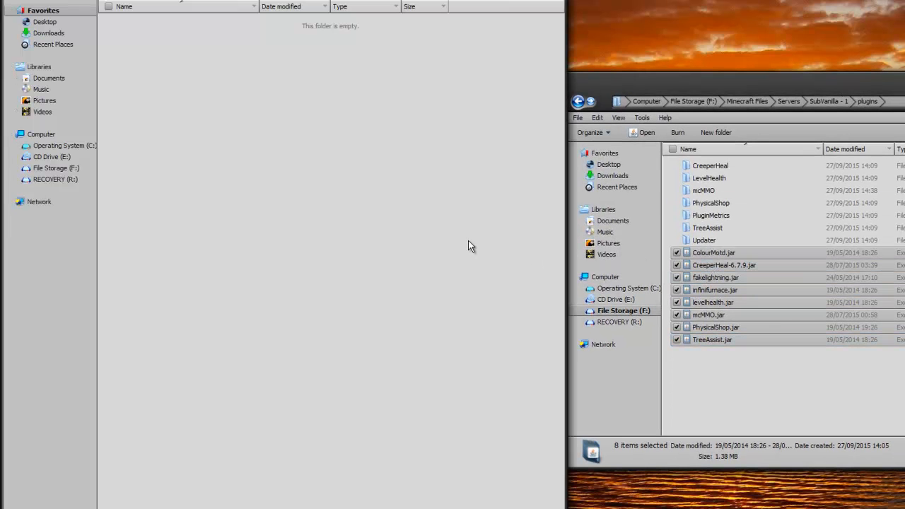
key("ctrl+v")
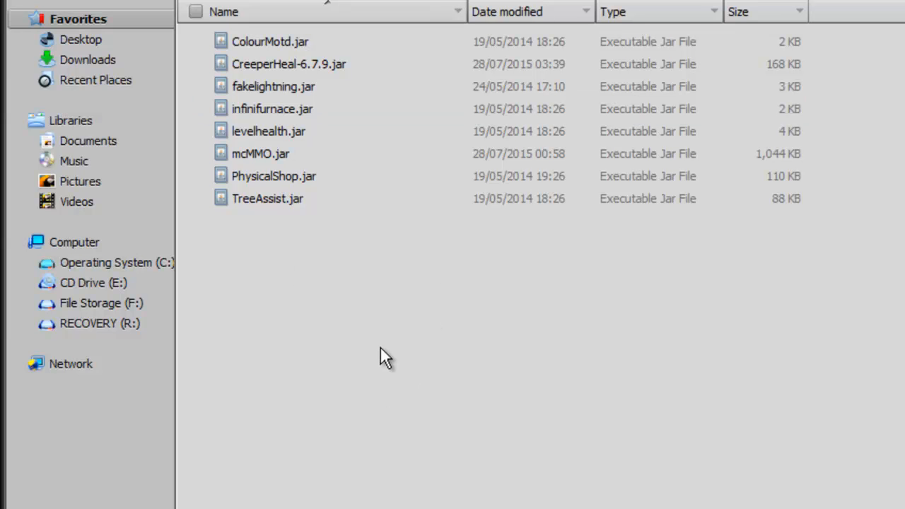
- Review the copied JARs and the plugin data folders from CreeperHeal to Updater in the source folder
left_click_drag(324, 282, 259, 114)
left_click(315, 357)
left_click_drag(334, 259, 269, 281)
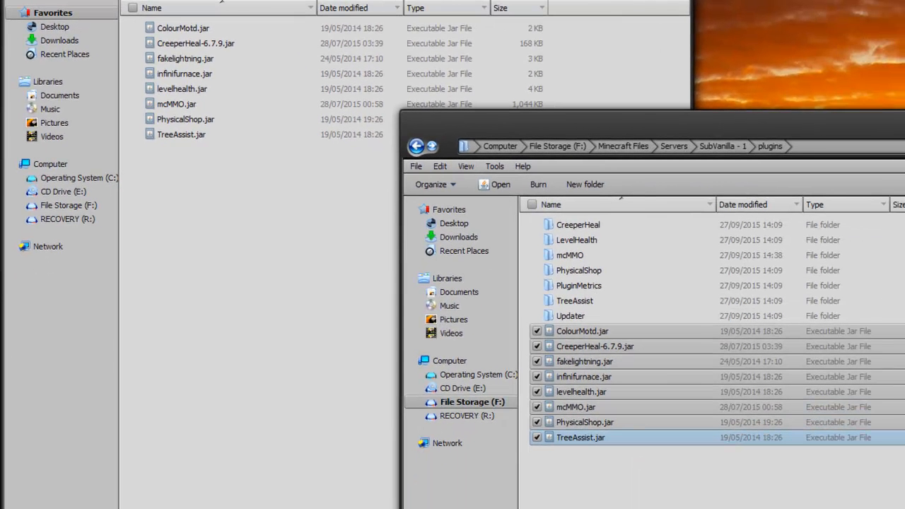
left_click(565, 311)
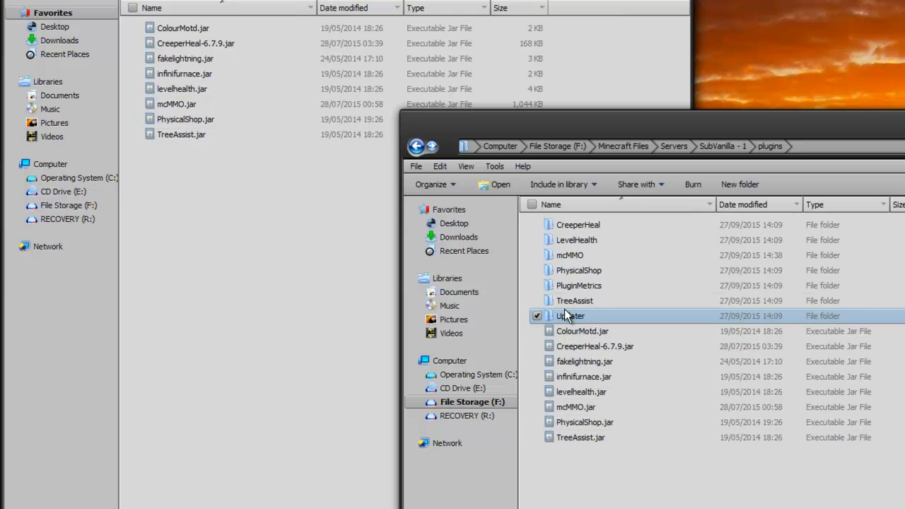
left_click(572, 233, "shift")
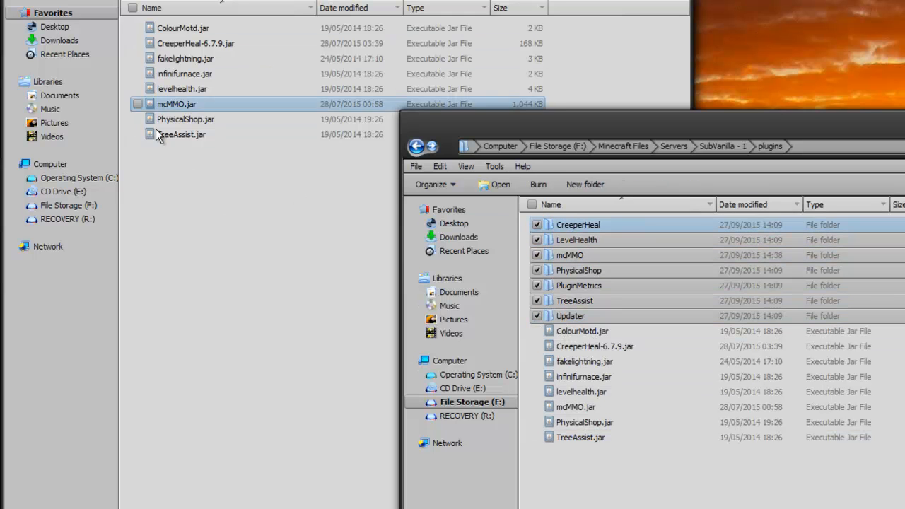
- Close the source plugins window and relaunch the server with Run.bat from the Minecraft Server folder
key("alt+F4")
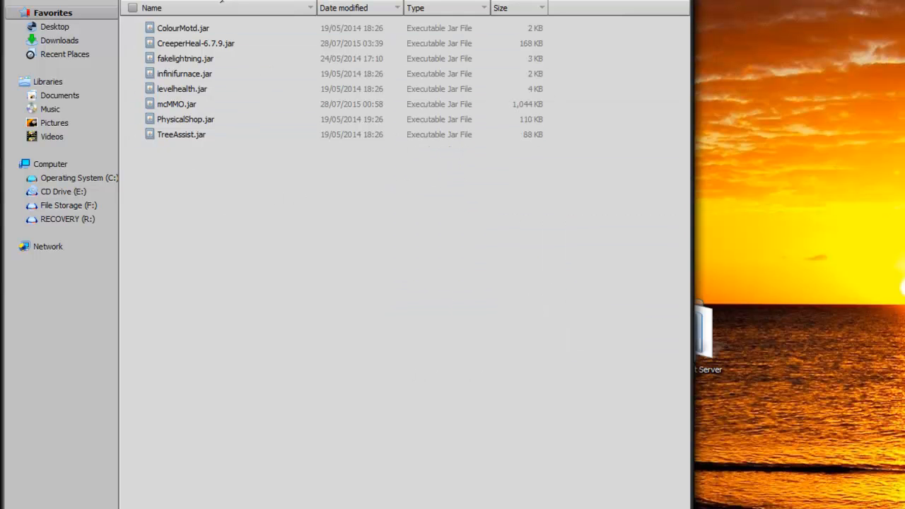
left_click(113, 39)
double_click(174, 311)
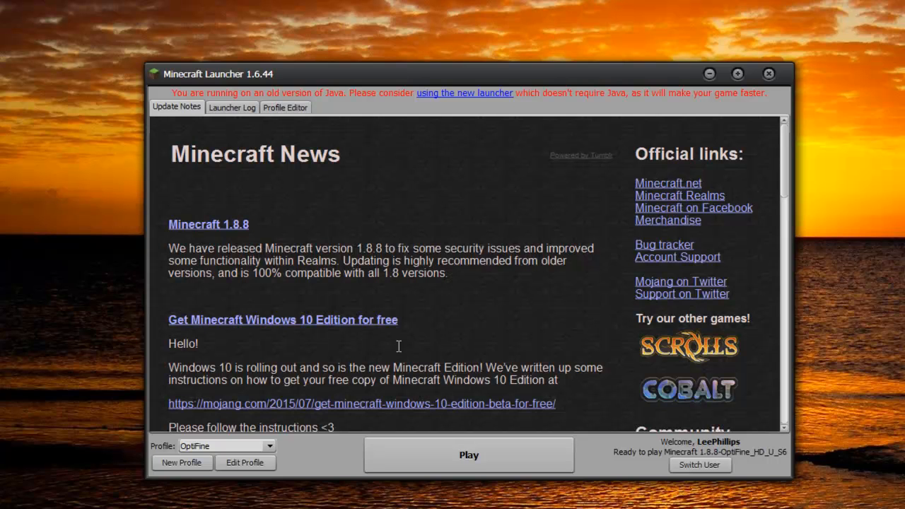
- Start Minecraft 1.8.8 with the OptiFine profile and go to the multiplayer server list
left_click(465, 452)
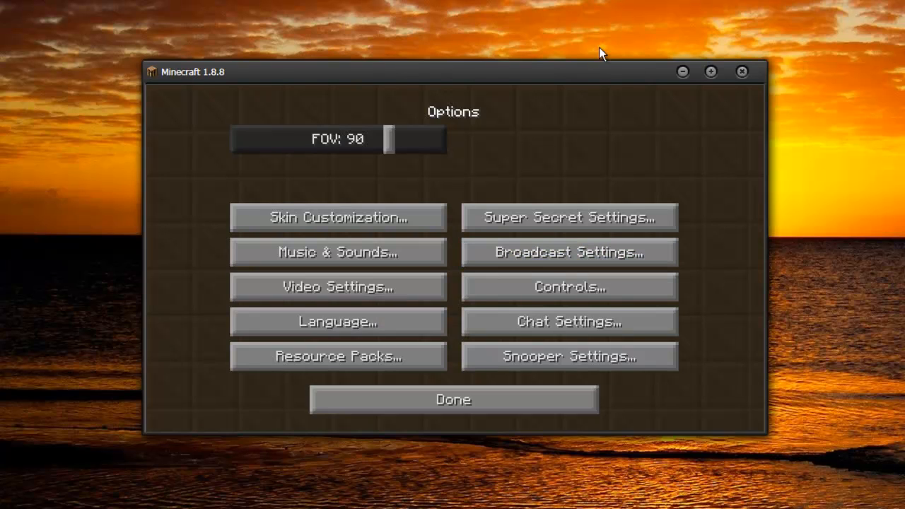
left_click_drag(586, 72, 567, 13)
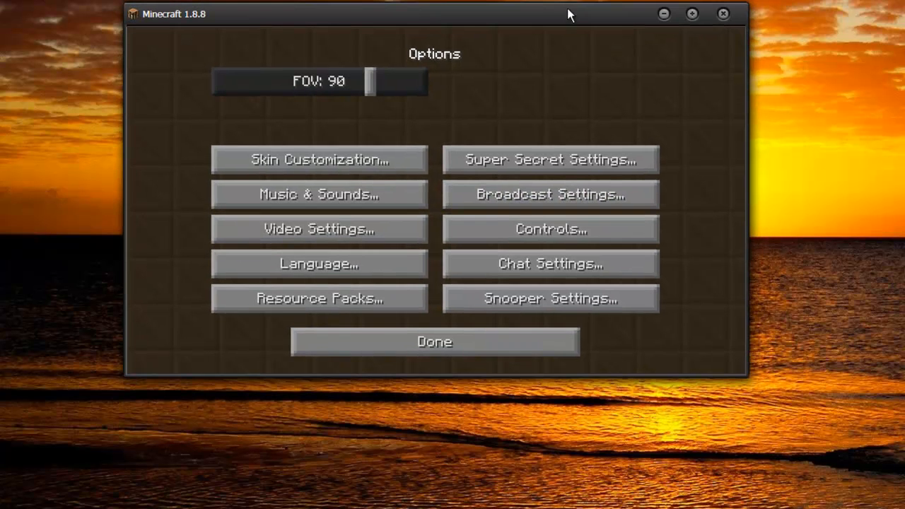
left_click(389, 341)
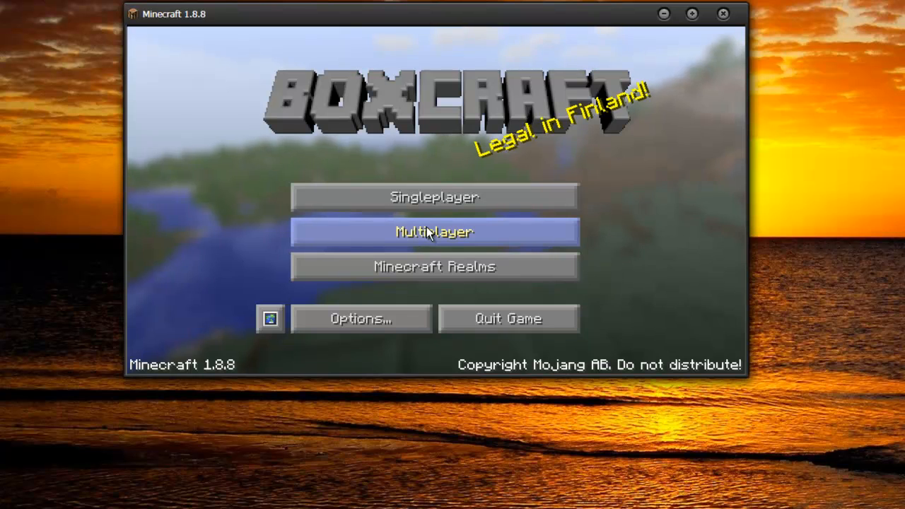
left_click(400, 235)
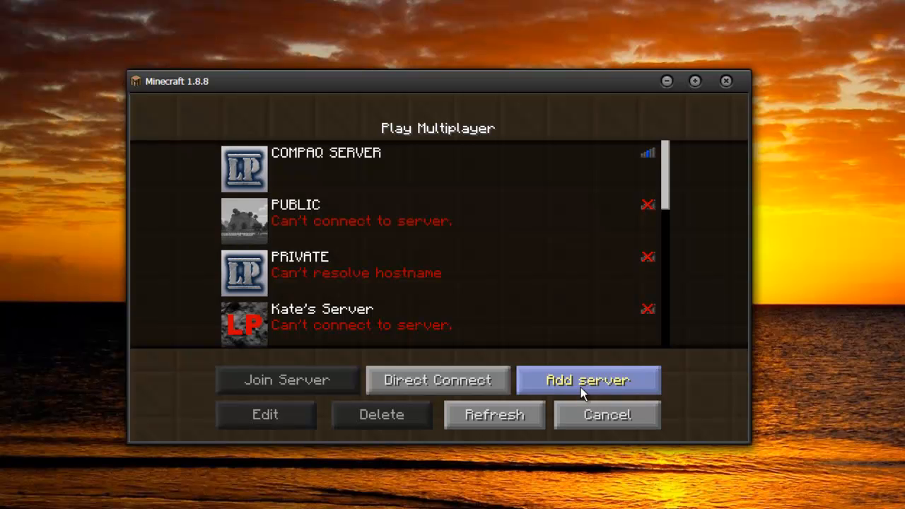
- Add a new multiplayer server entry with the address localhost, keeping the default name
left_click(580, 385)
left_click(485, 268)
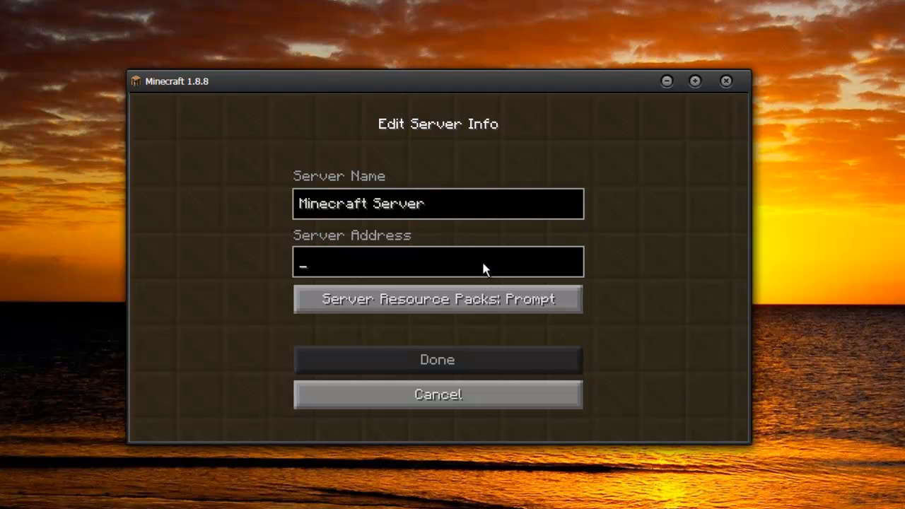
type("localhost")
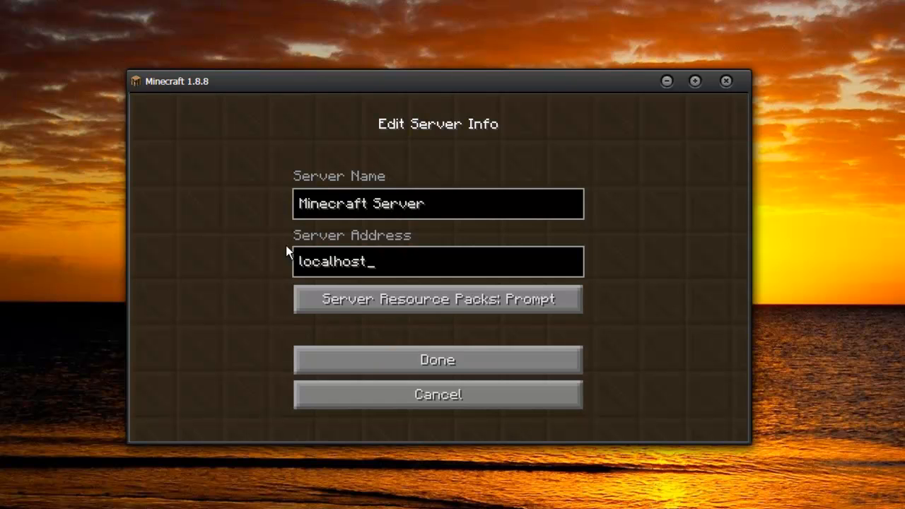
type(":1111")
key("BackSpace")
key("BackSpace")
key("BackSpace")
key("BackSpace")
key("BackSpace")
- Save the new localhost server entry, find it at the end of the multiplayer list and join it
left_click(405, 358)
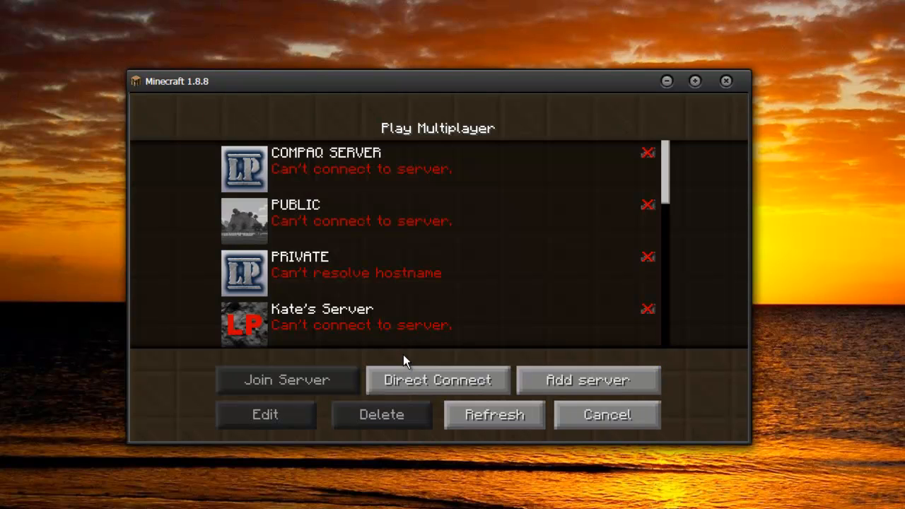
left_click_drag(667, 194, 676, 341)
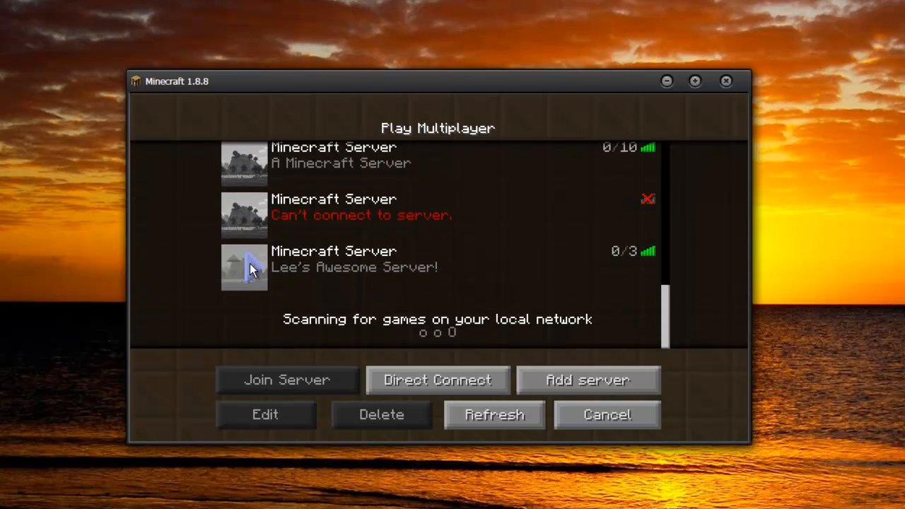
left_click(287, 276)
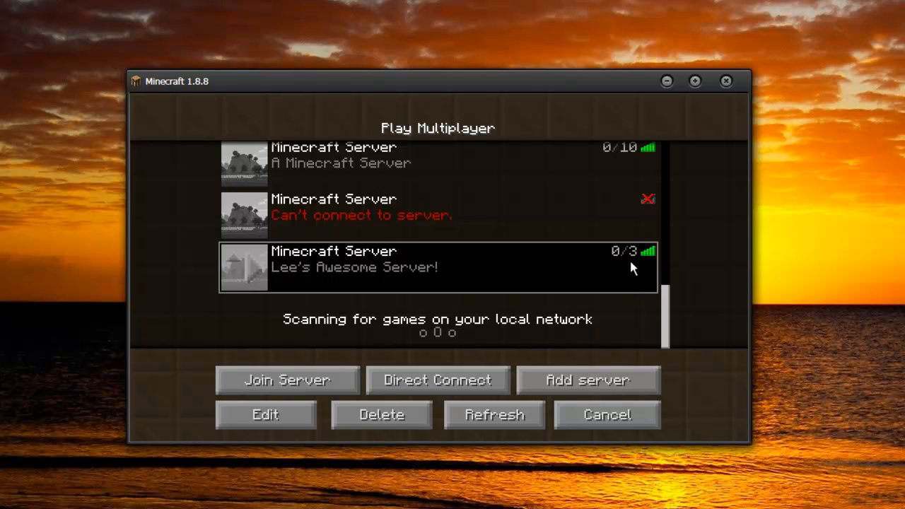
mouse_move(648, 255)
left_click(245, 274)
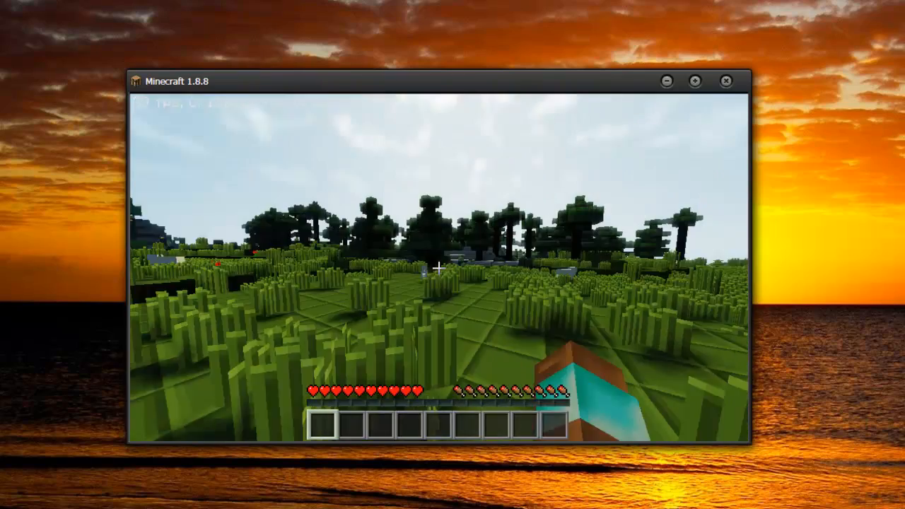
- Walk forward in the server world and send the chat message "hello"
key("w")
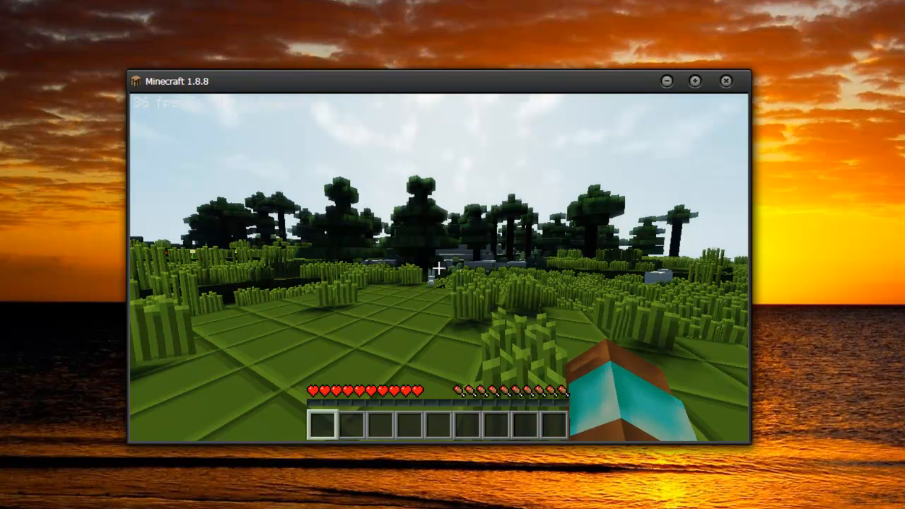
key("t")
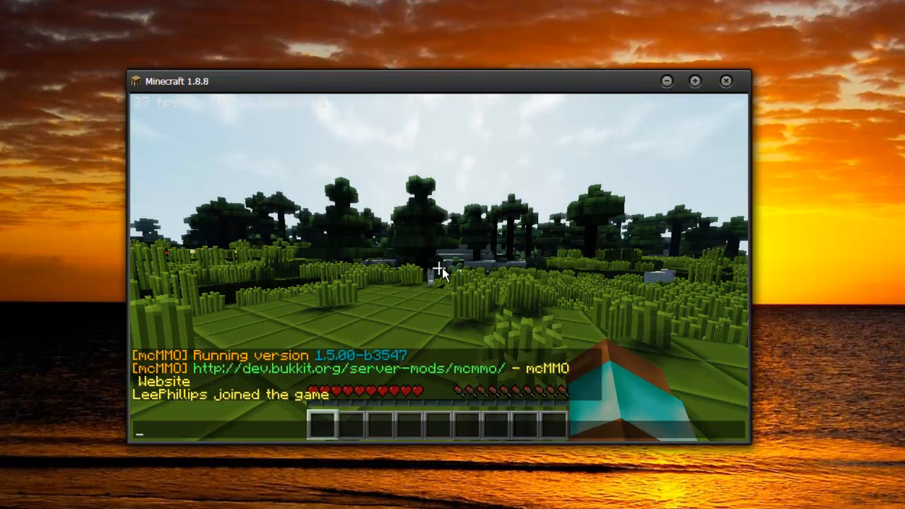
type("hello")
key("Return")
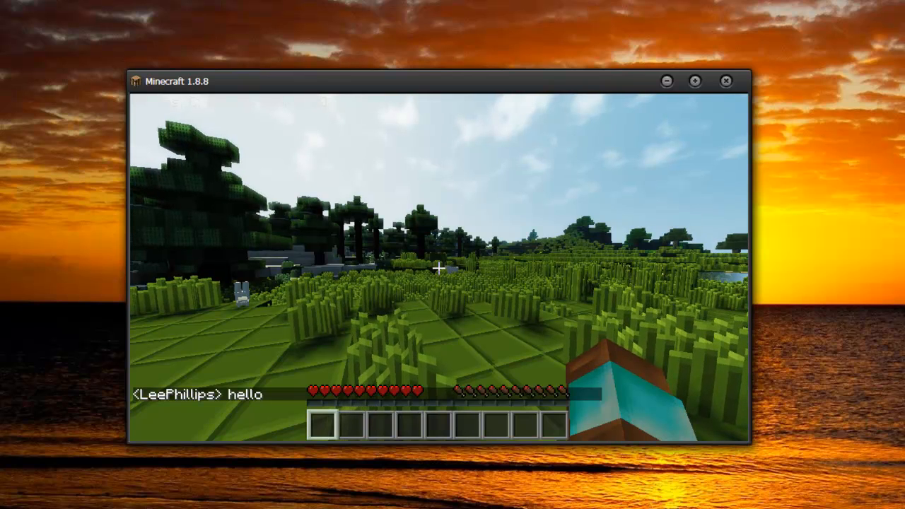
- Test the in-game commands by running /op without a player name, and open the command index with /help
key("t")
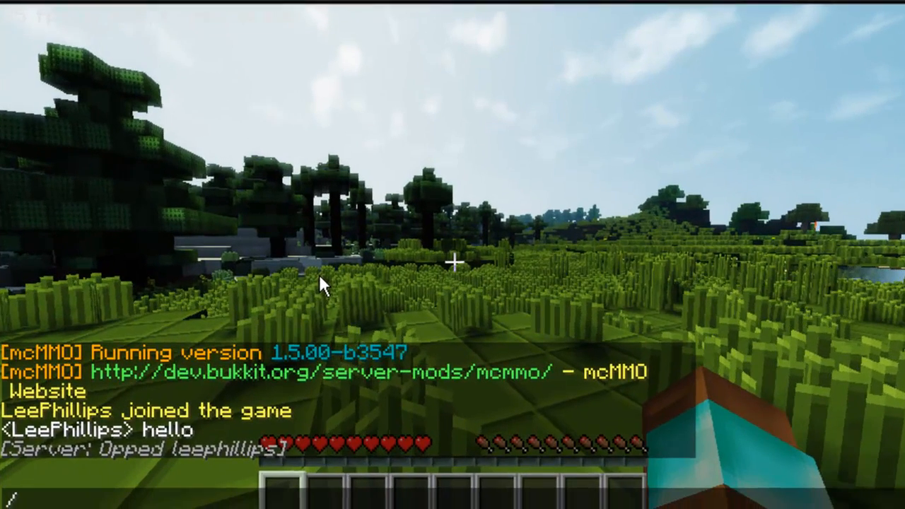
type("/op")
key("Return")
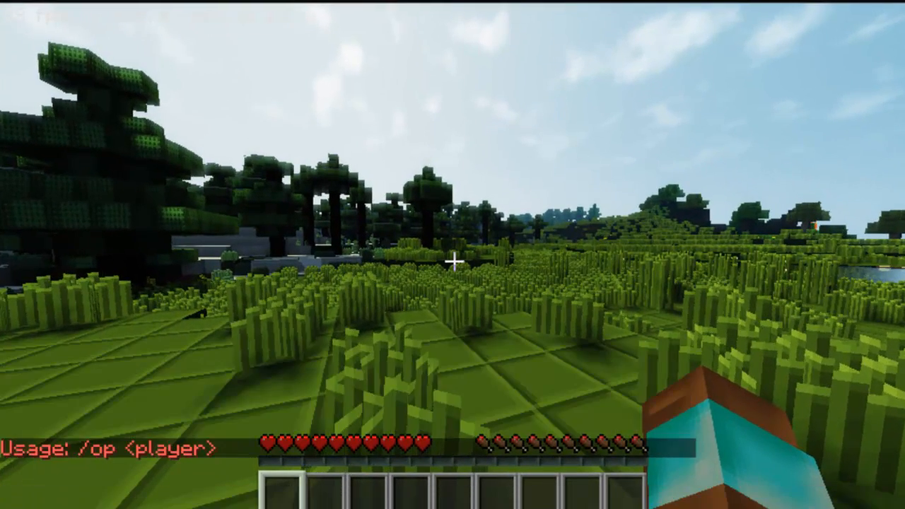
type("/")
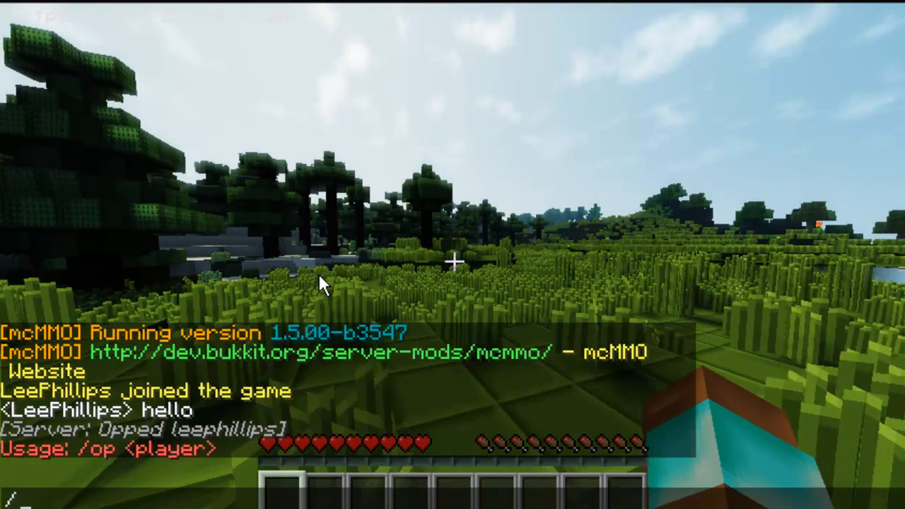
type("help")
key("Return")
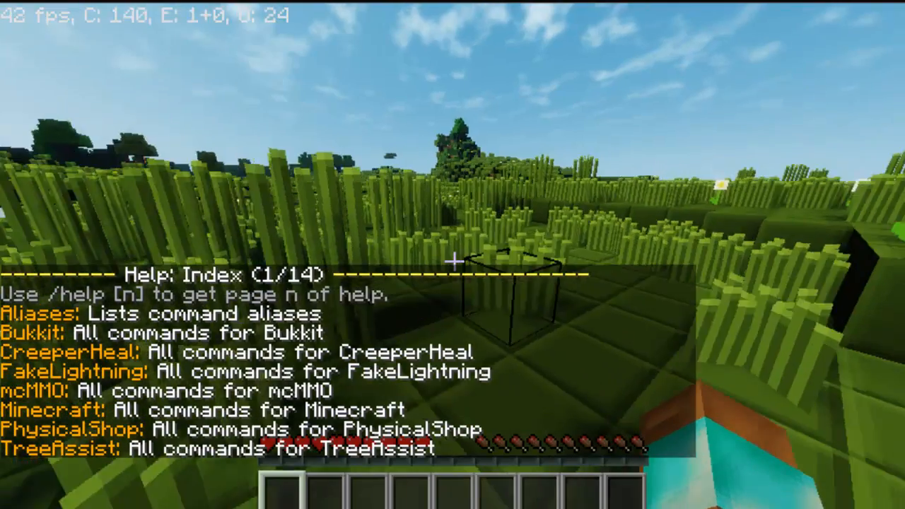
- Try the teleport command in game by running /tp plauer
key("slash")
type("tp")
type(" player")
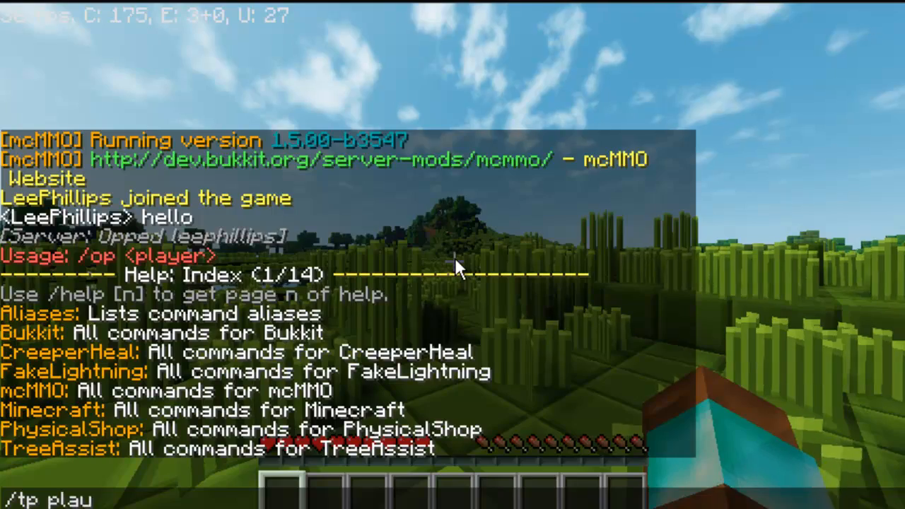
key("Escape")
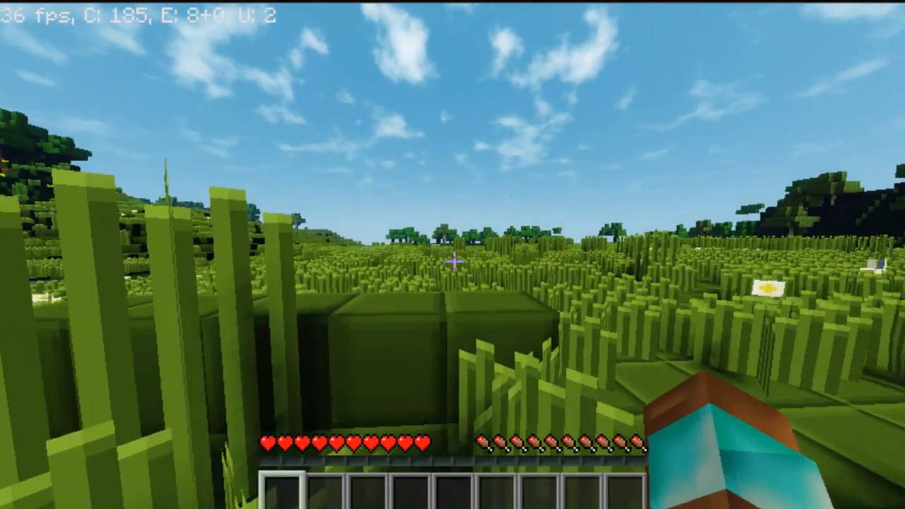
- Switch to the server console, op the player using the case-sensitive username, and return to the game world with the inventory closed
key("e")
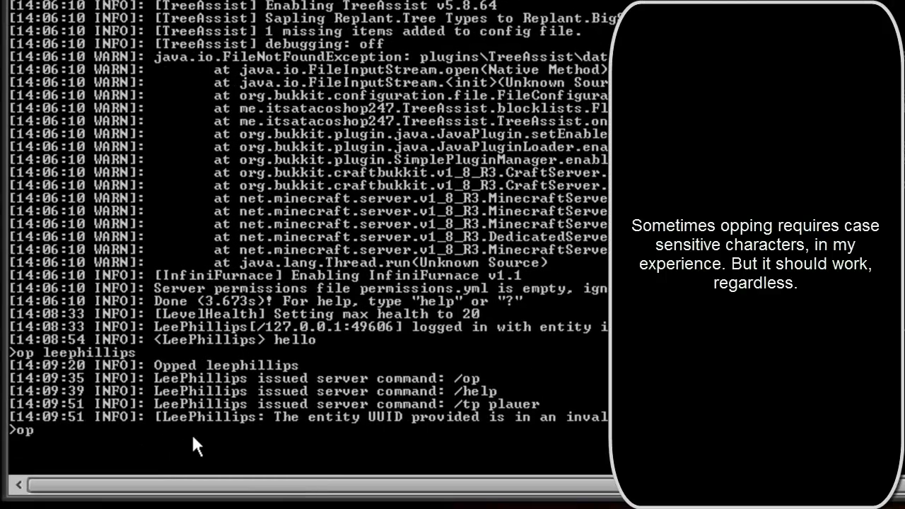
type("LeePhillips")
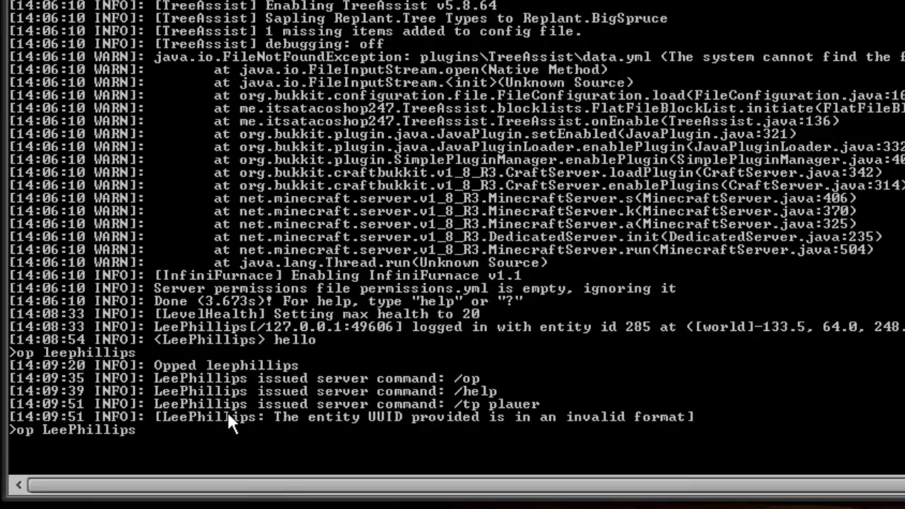
key("Return")
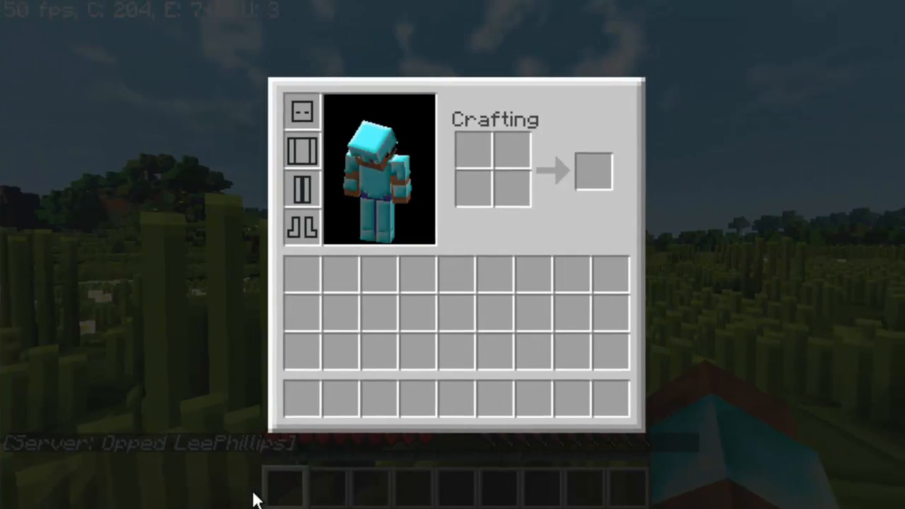
key("e")
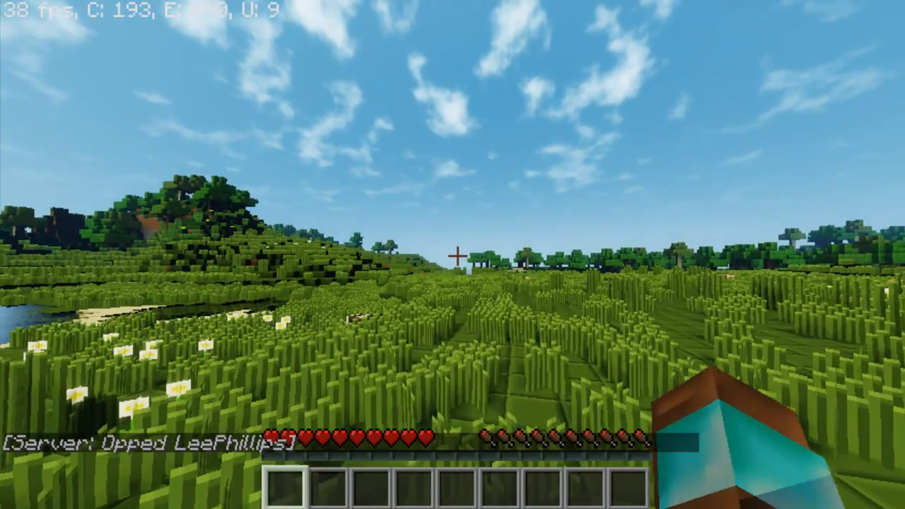
- Try running the /j command in the game chat
key("slash")
type("j")
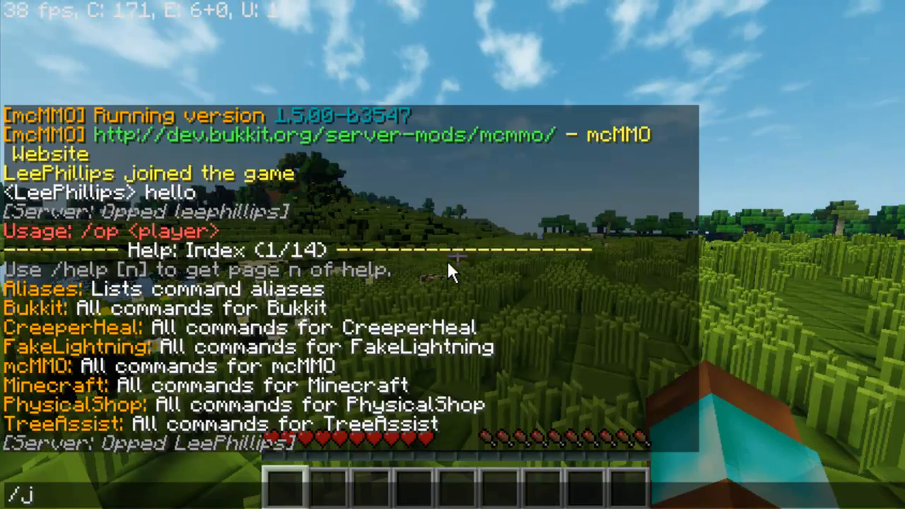
key("Return")
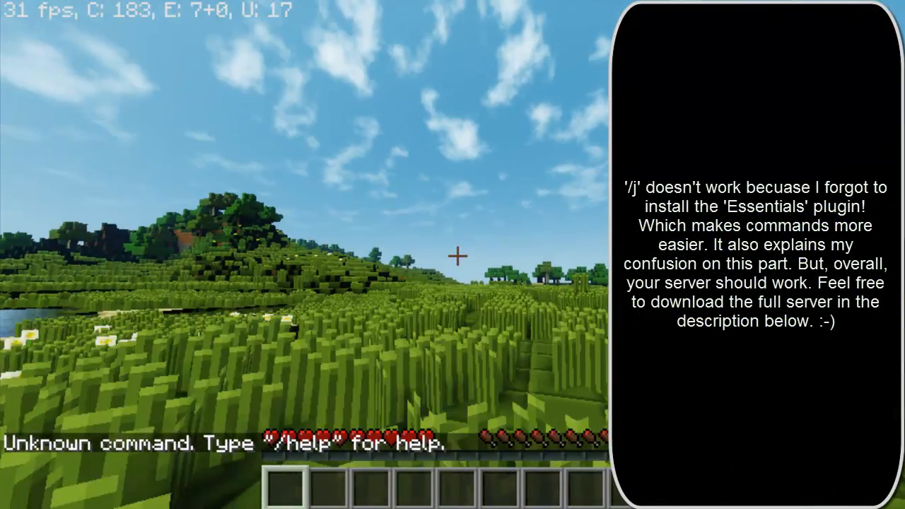
- Walk forward across the grassy plain to explore the server world
key("w")
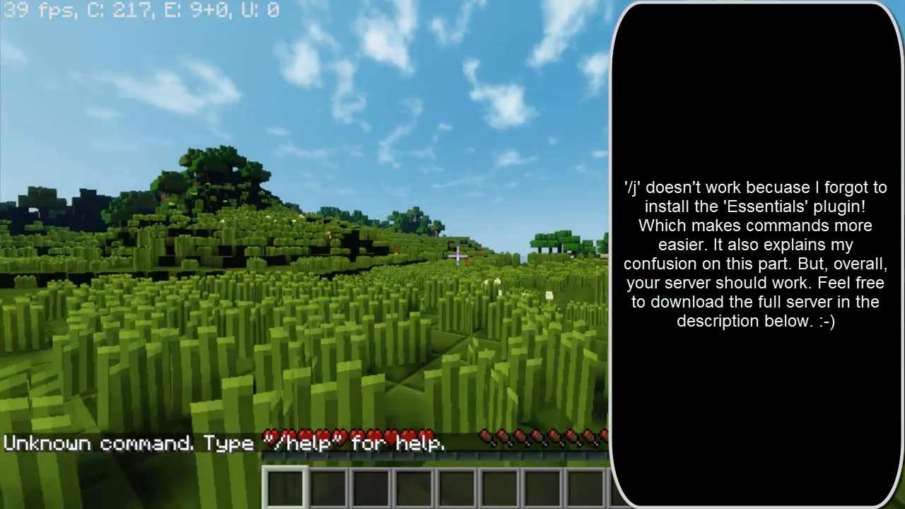
key("w")
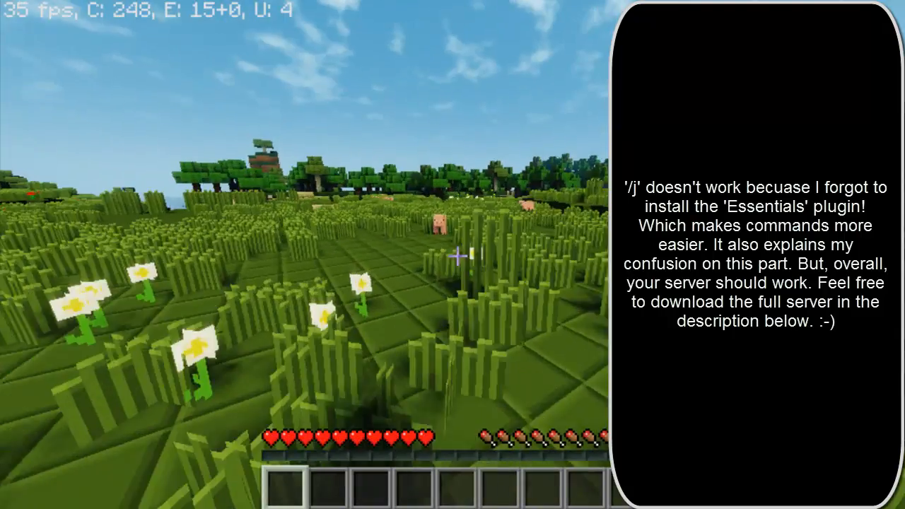
key("w")
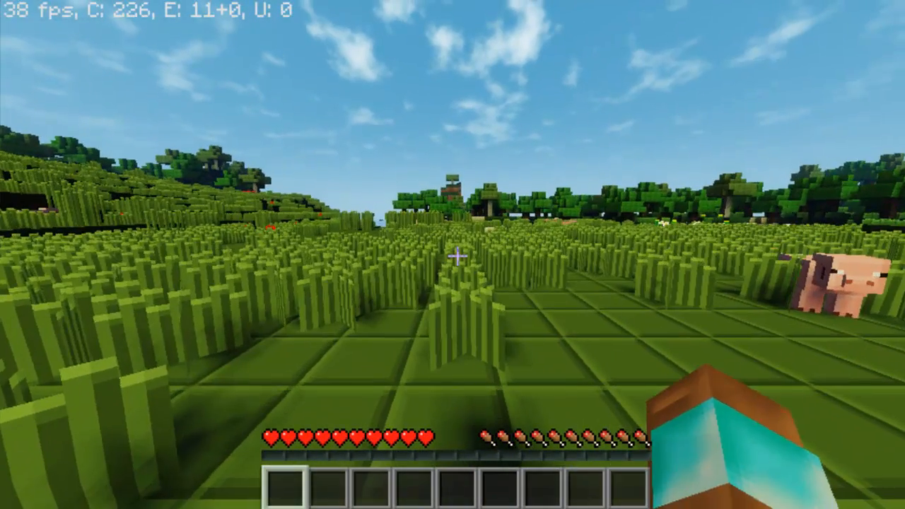
key("w")
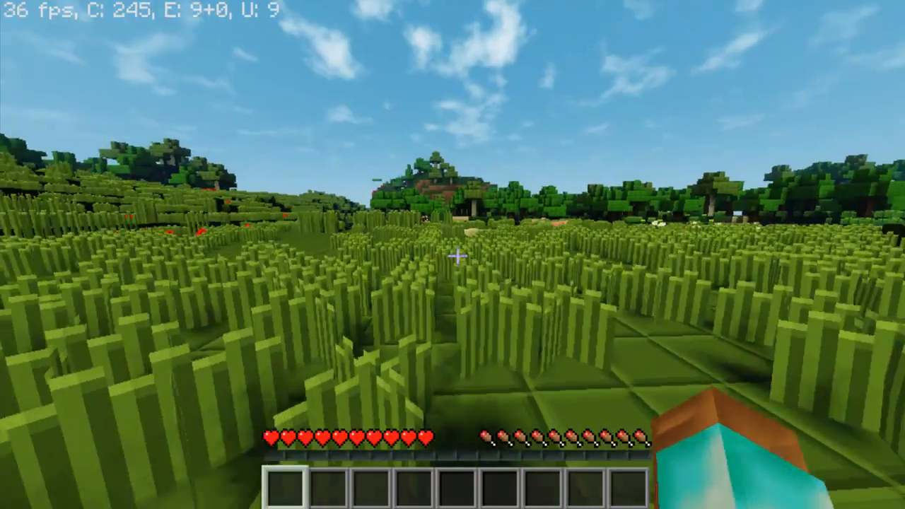
key("w")
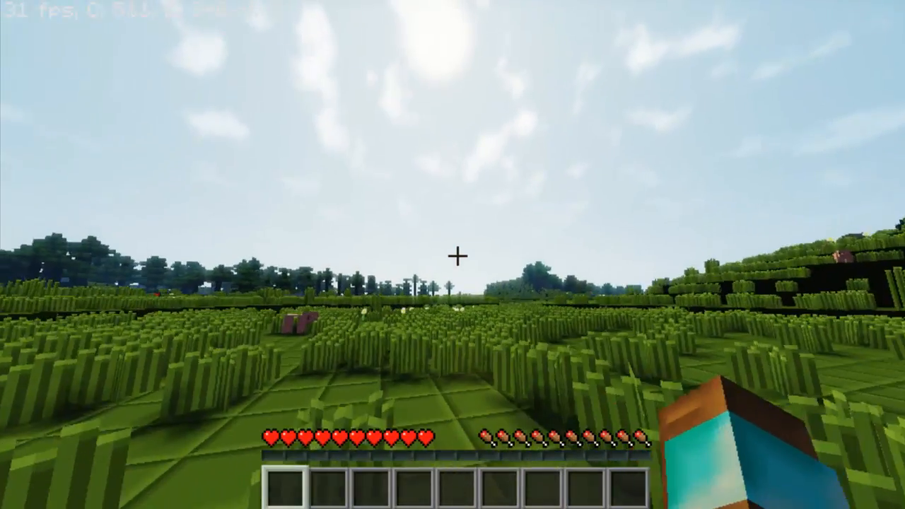
- List the server's installed plugins in game with the /pl command
key("slash")
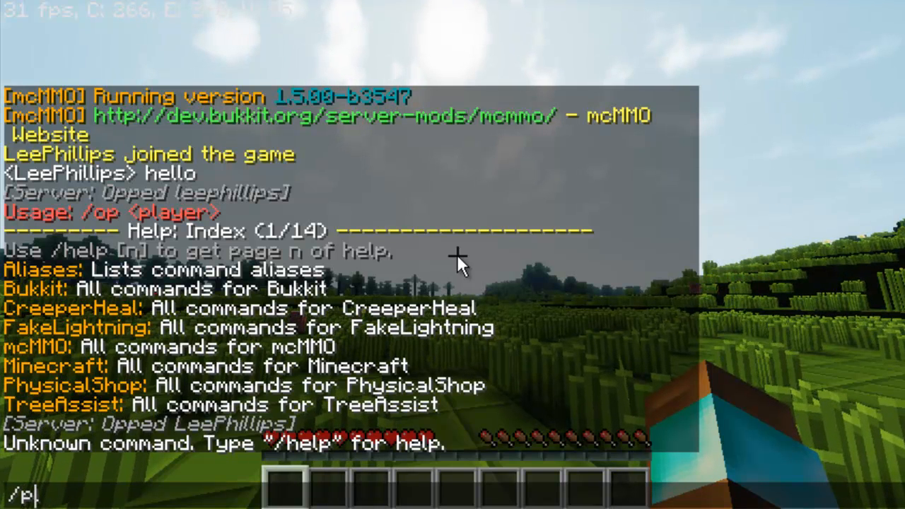
key("Return")
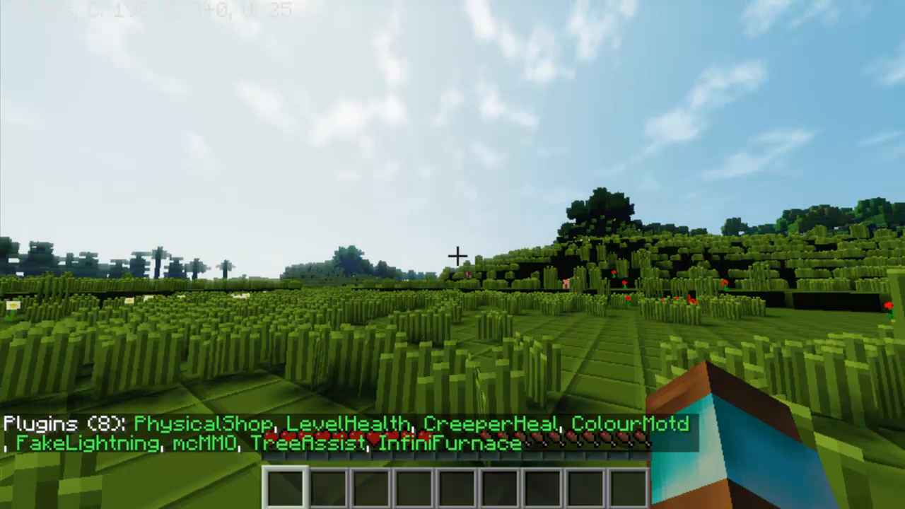
key("t")
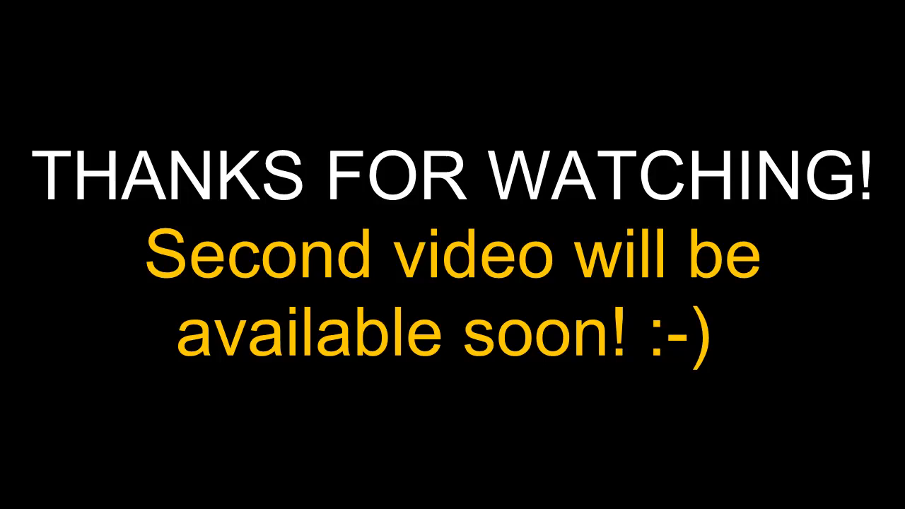